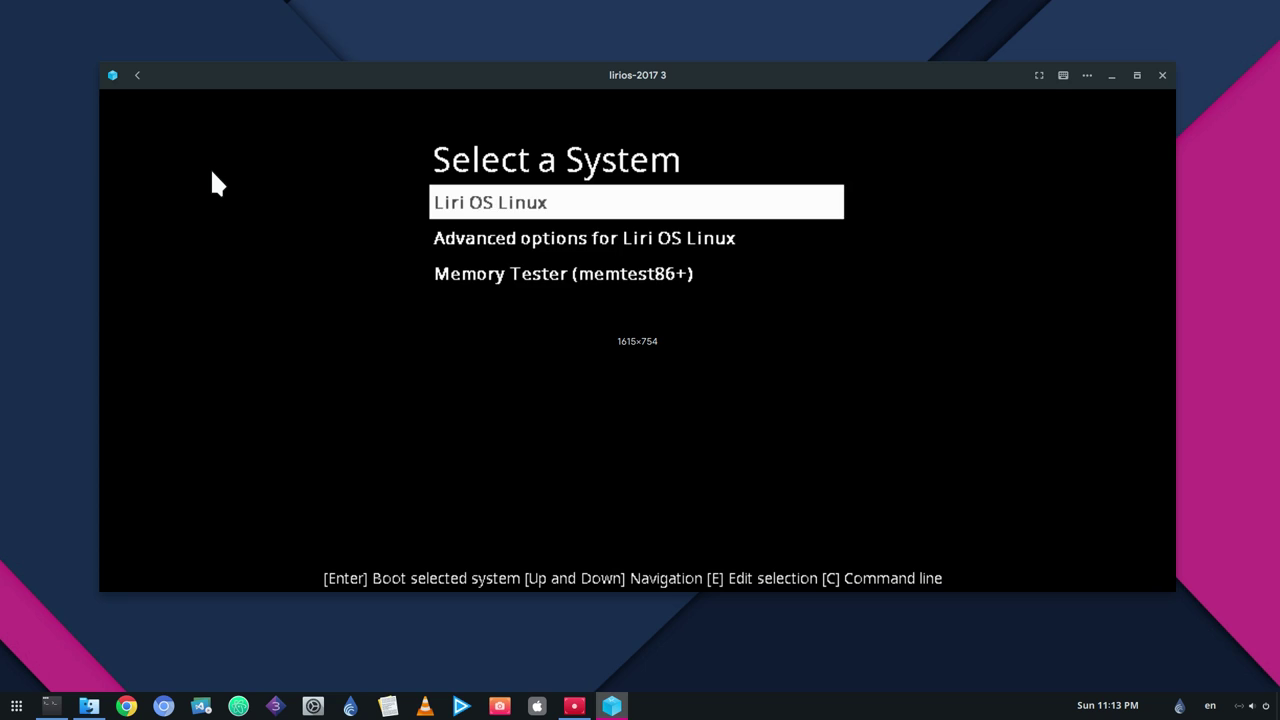
Boot Liri OS Linux, show the virtual machine in full screen, and log in with the account password.
key(Return)
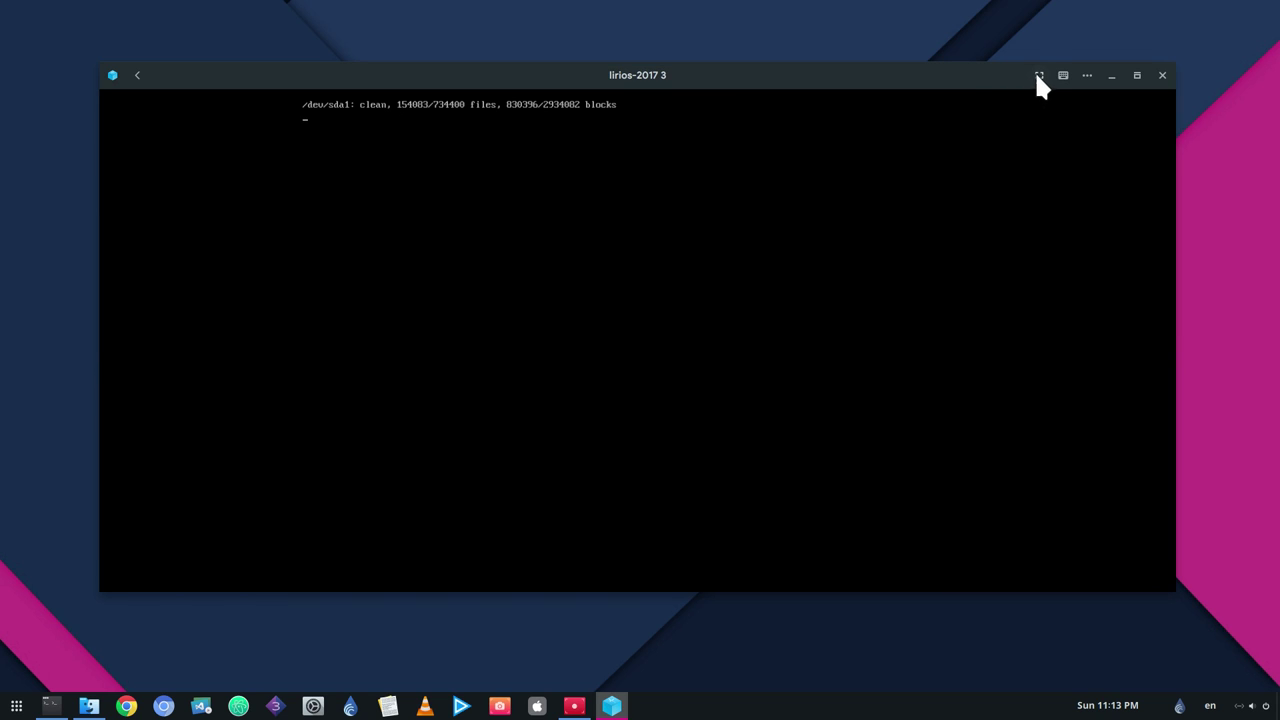
click(1038, 76)
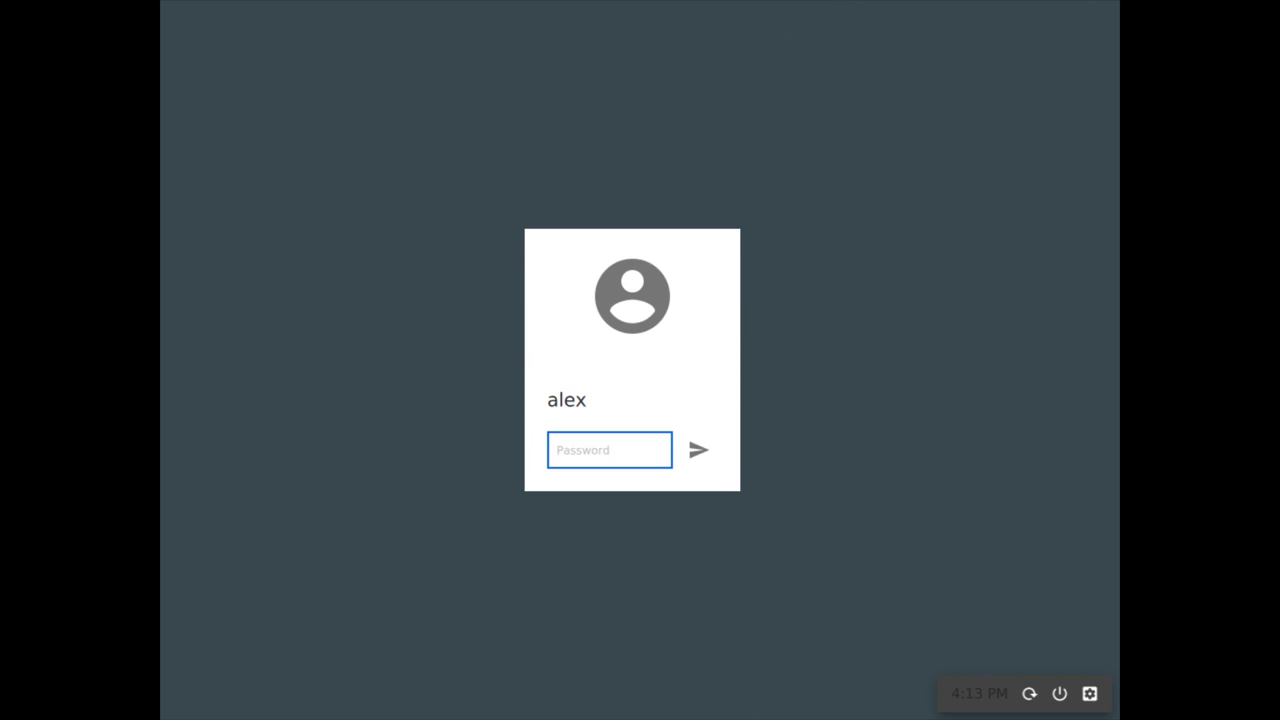
text(••)
click(697, 451)
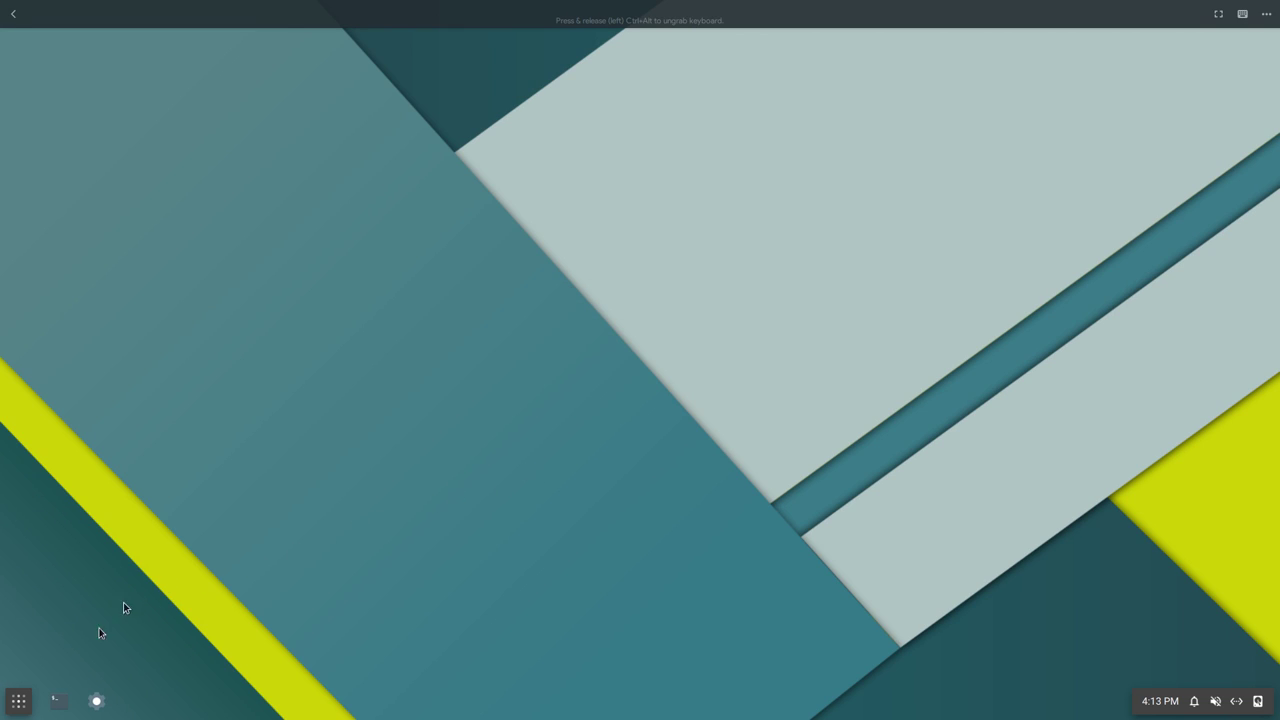
Check the application launcher, then open Settings and move its window toward the middle of the desktop.
click(19, 700)
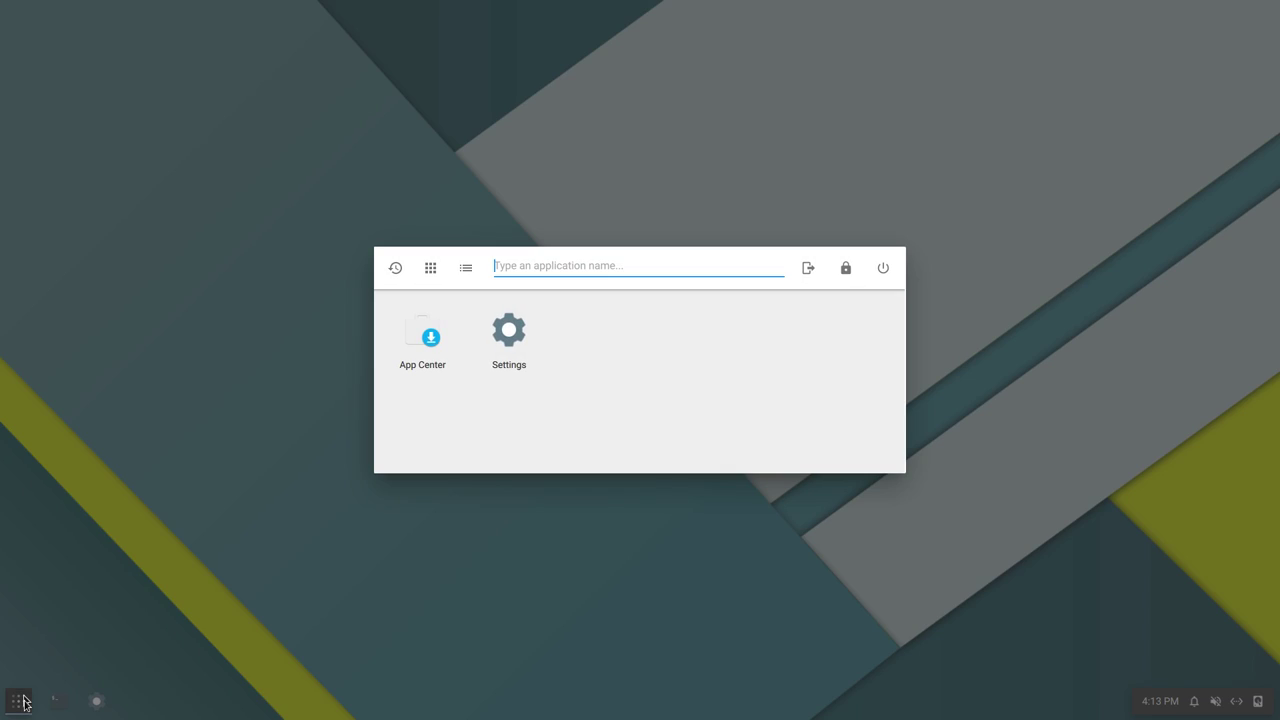
click(23, 702)
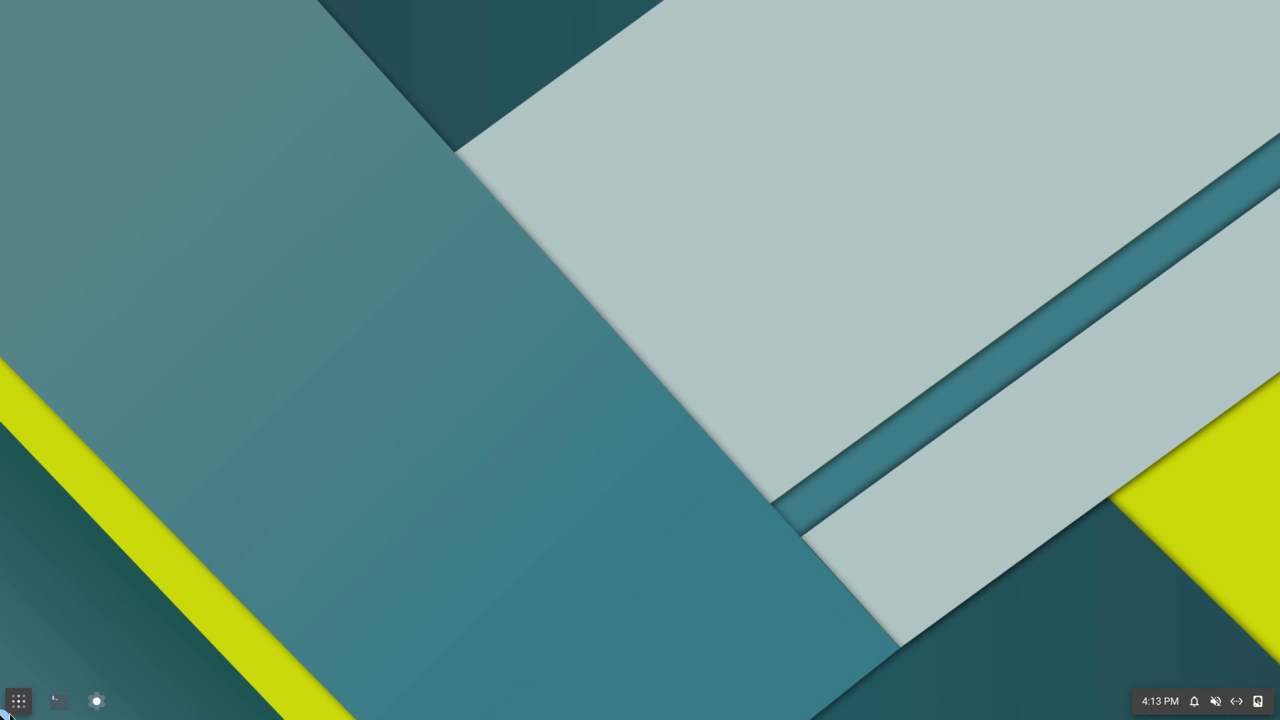
click(97, 701)
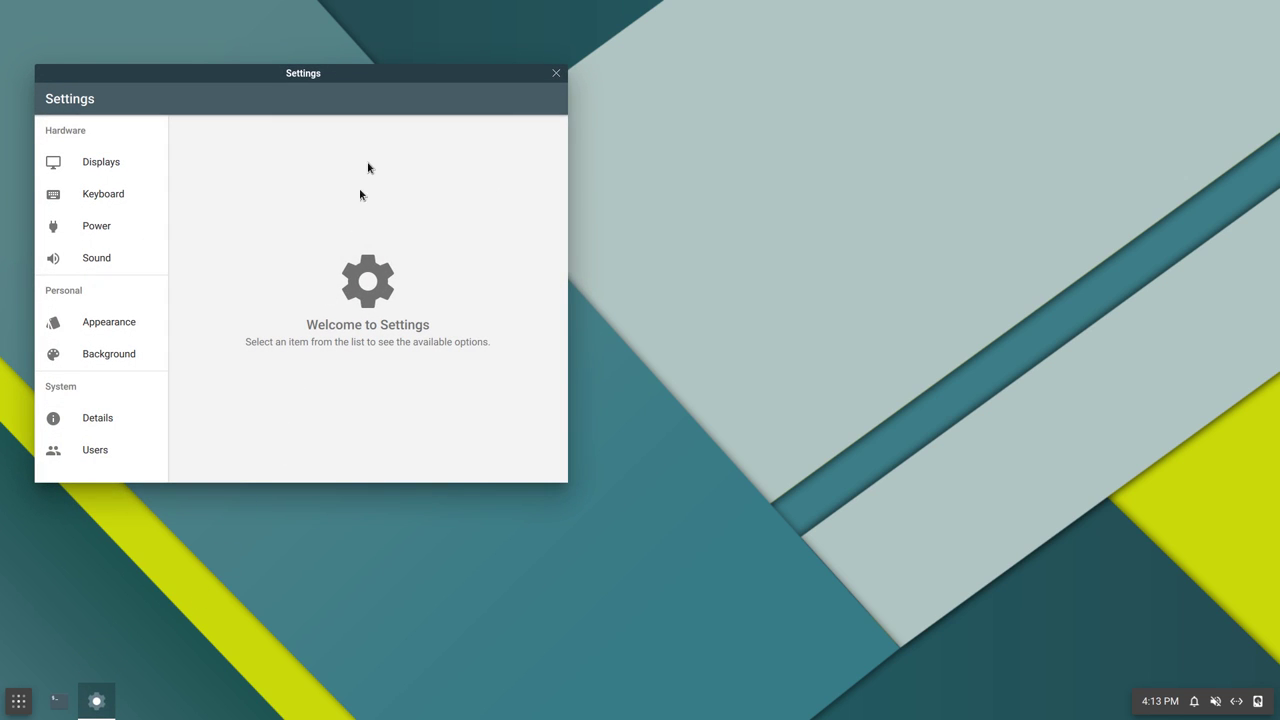
drag(394, 77, 625, 95)
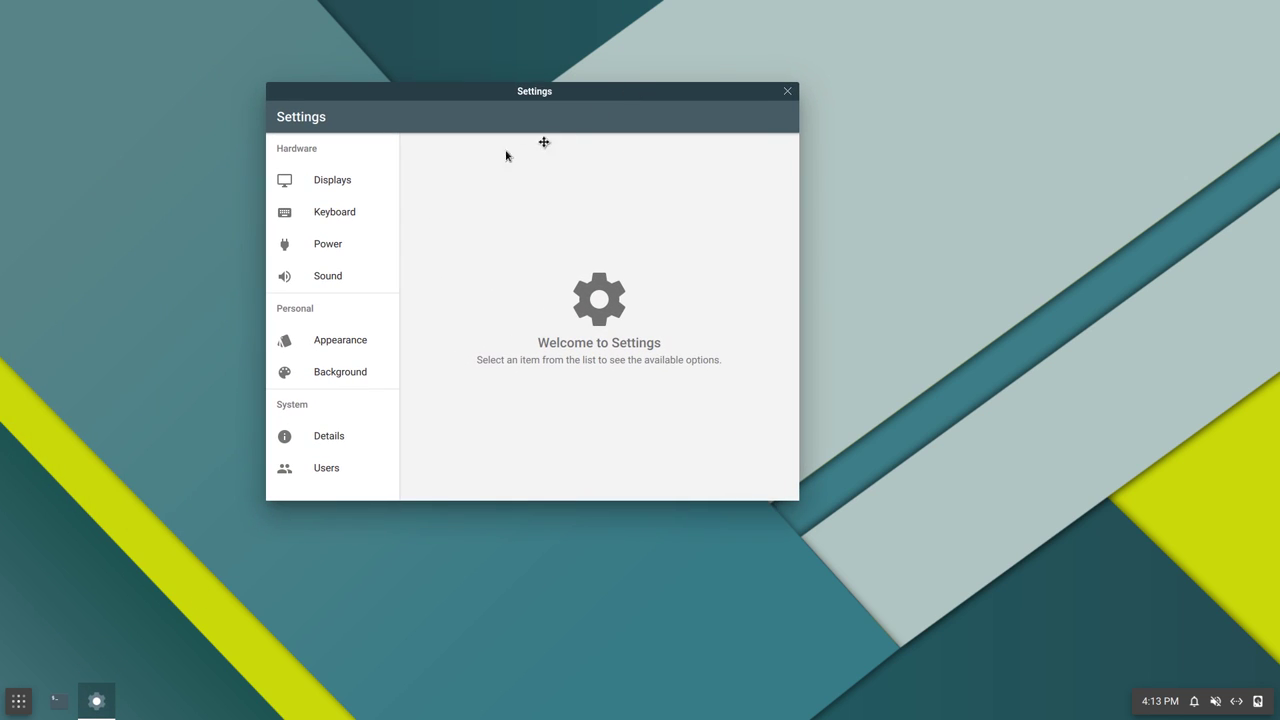
Examine the Displays settings and the keyboard's Shortcuts, Behavior and Layout options, including the form for adding a layout.
click(353, 191)
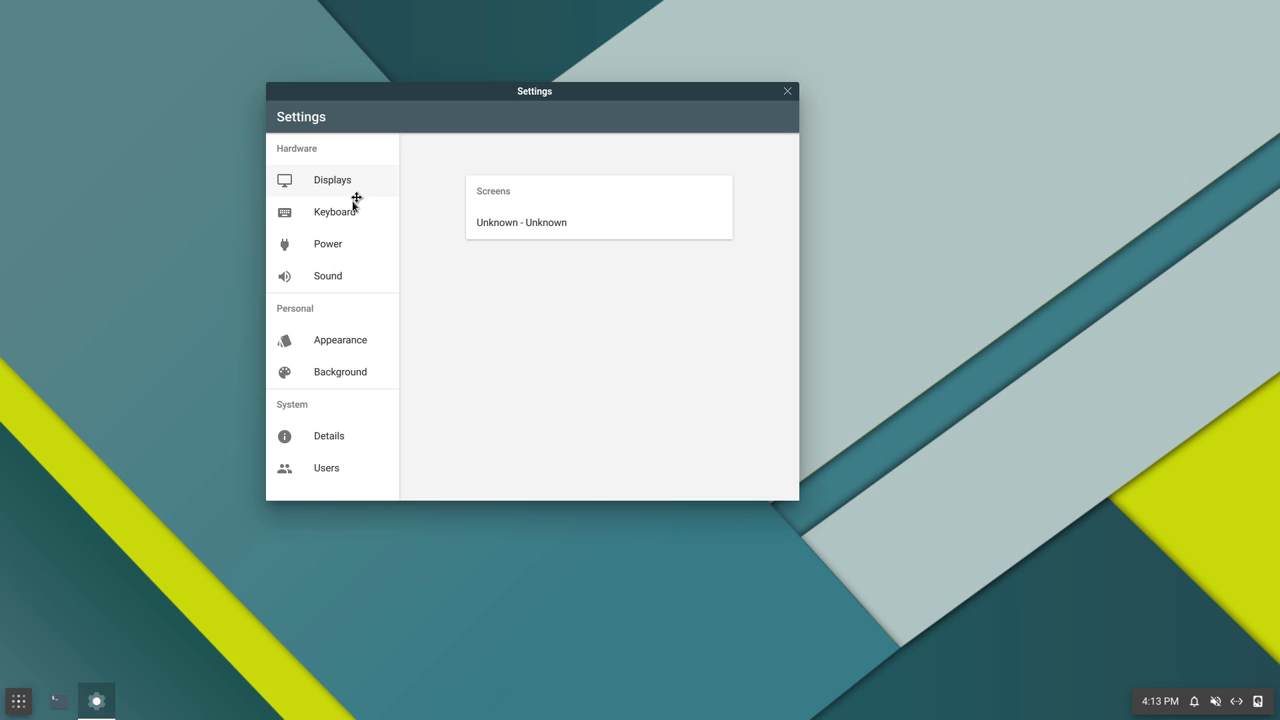
click(355, 215)
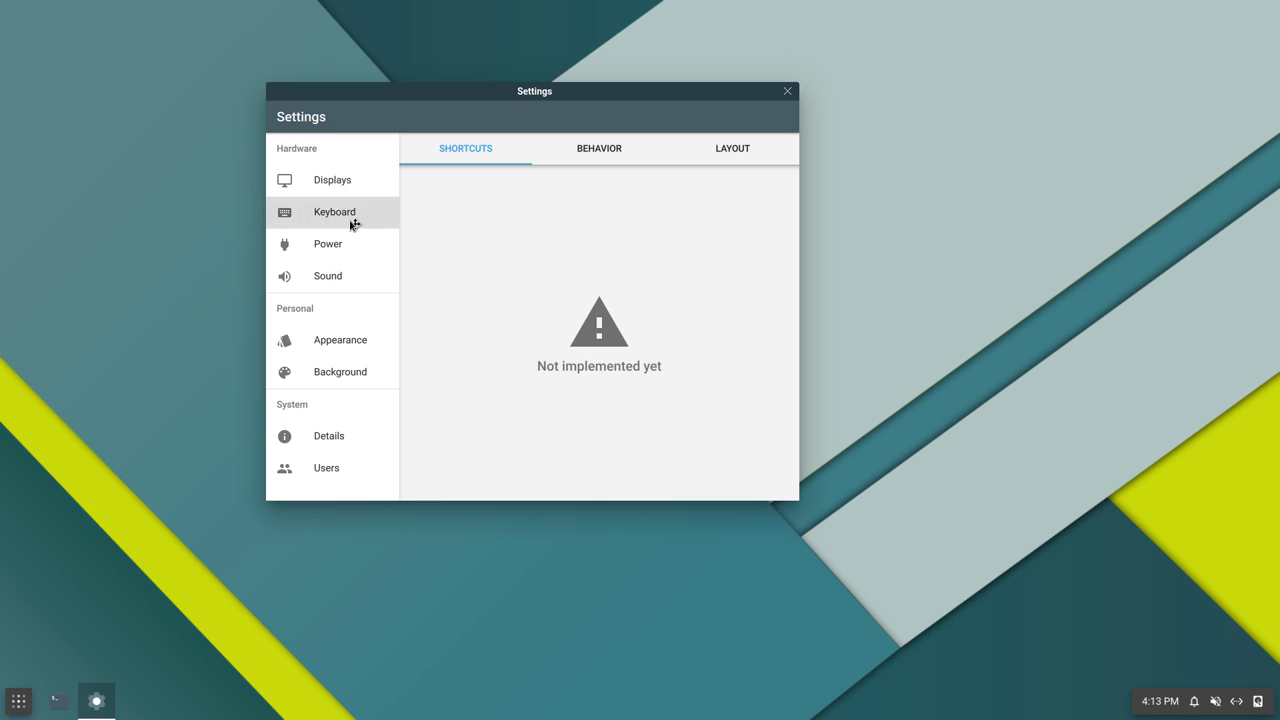
click(570, 160)
scroll(585, 250, down, 2)
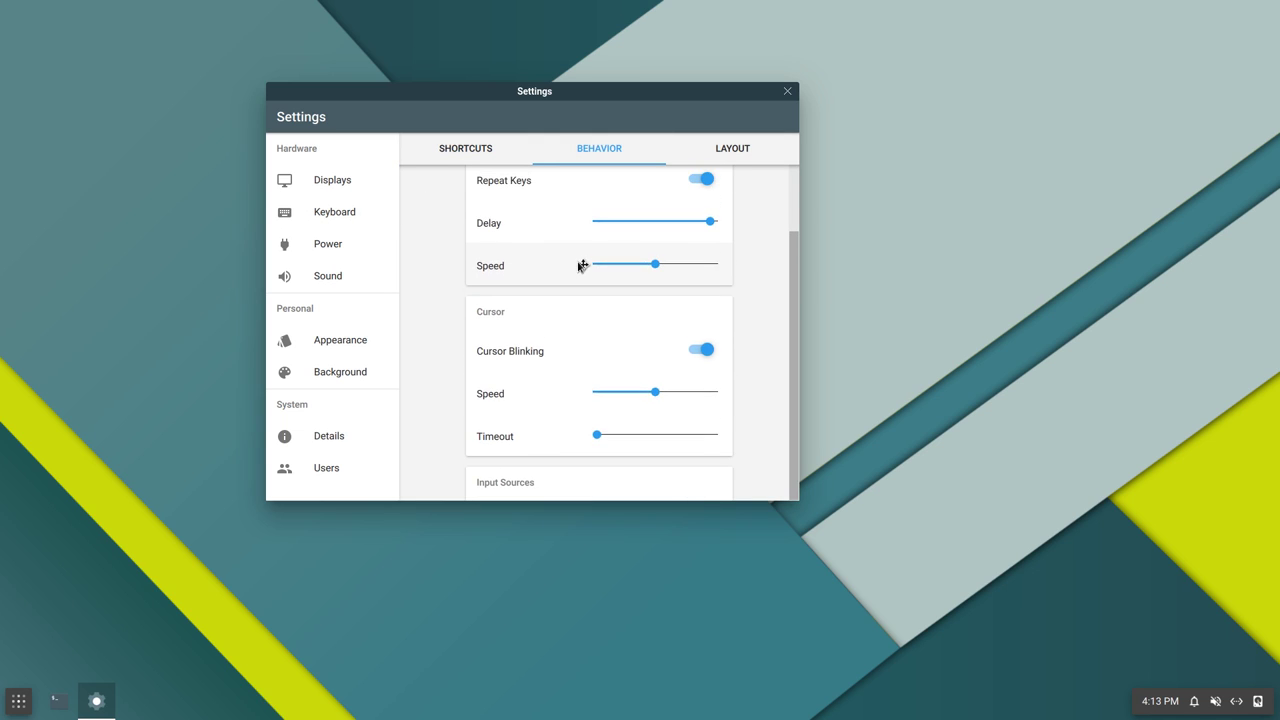
scroll(683, 194, up, 3)
click(734, 152)
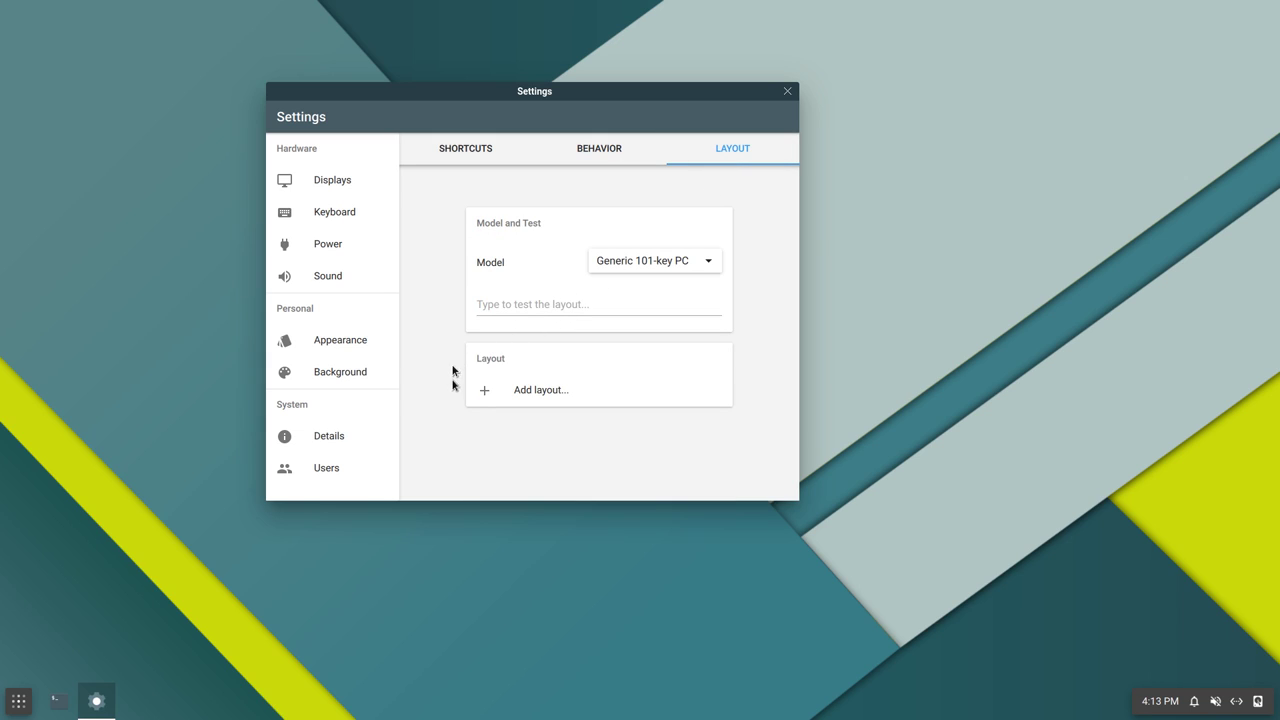
click(487, 387)
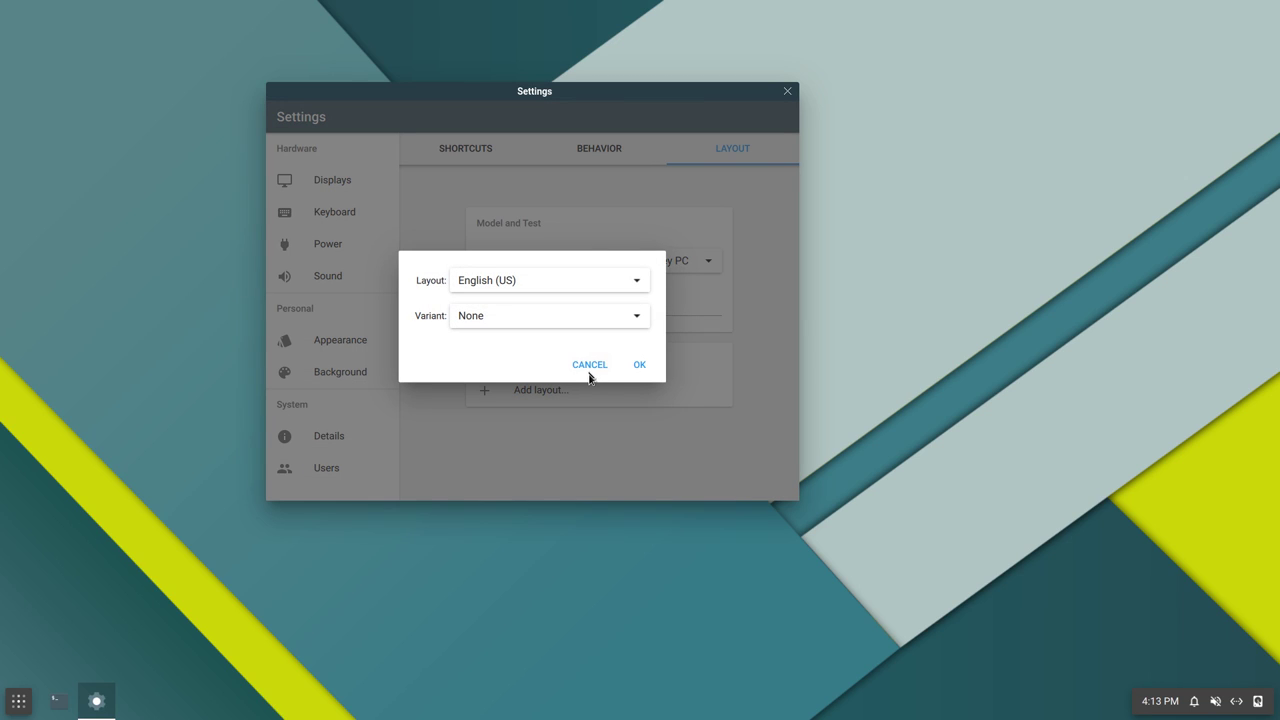
click(589, 366)
Set the blank screen delay to 3 minutes in the Power settings and review the Wi-Fi and power button options.
click(346, 251)
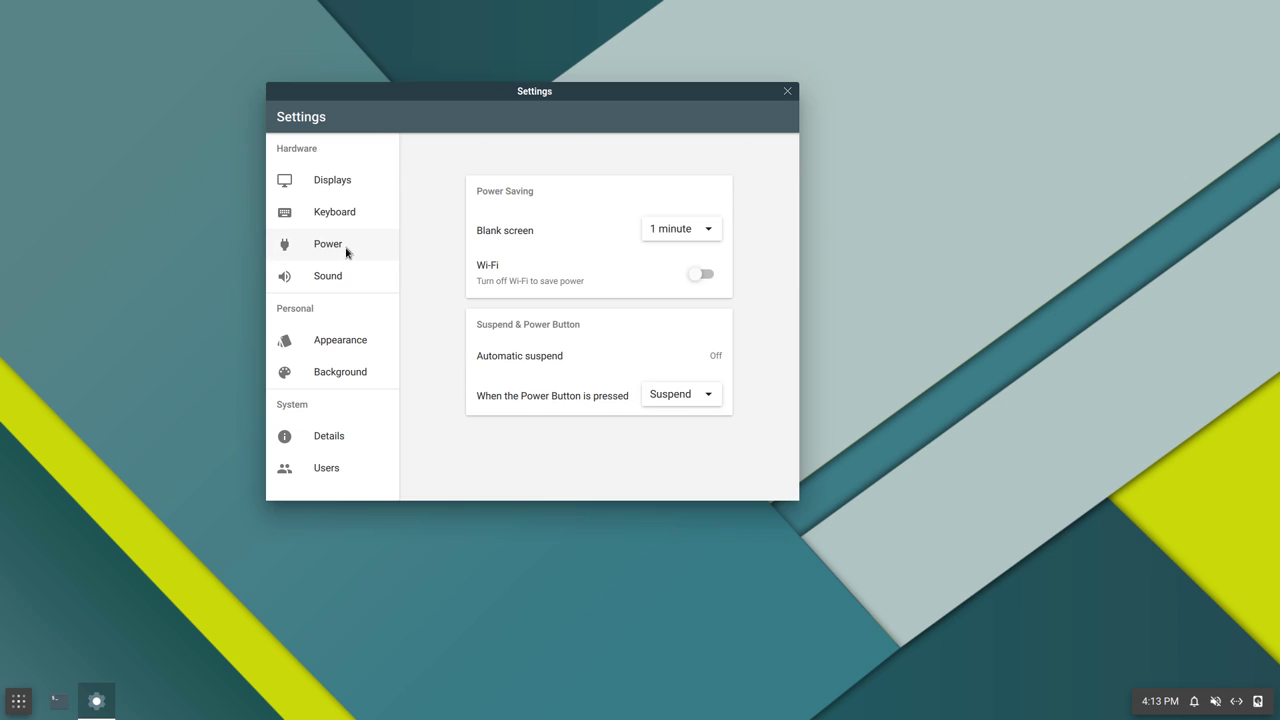
click(652, 240)
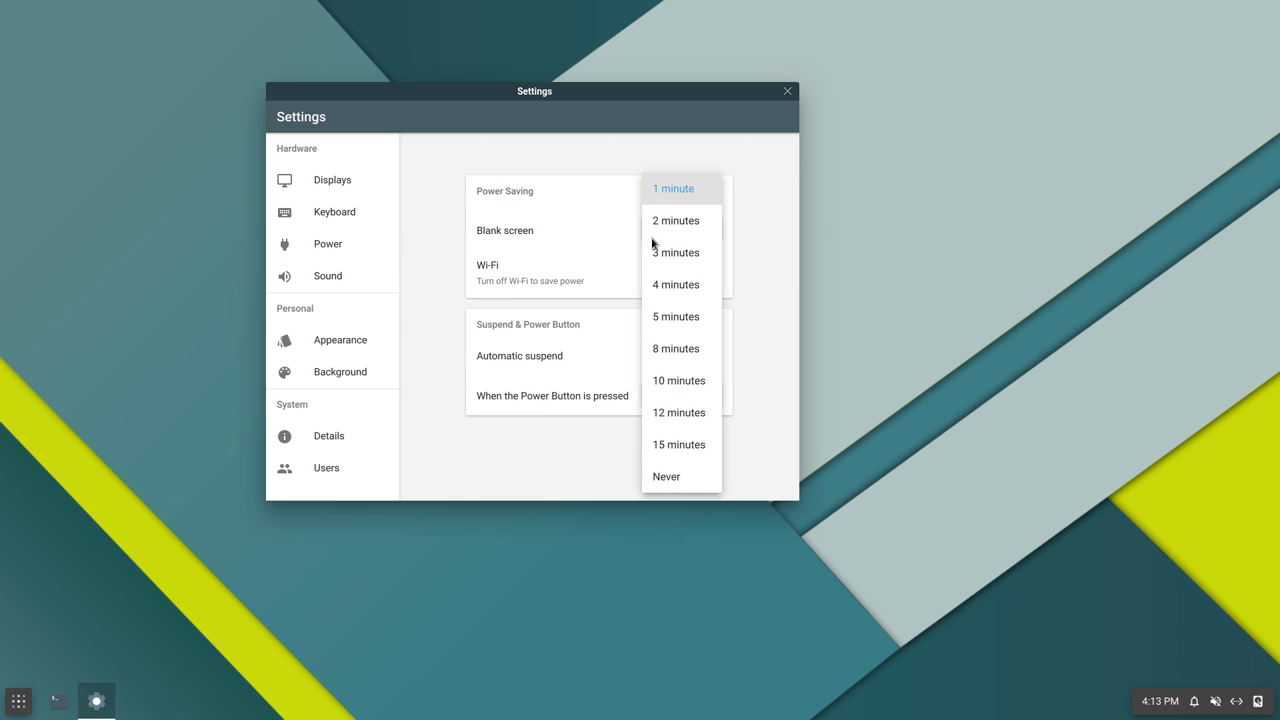
click(669, 256)
click(688, 280)
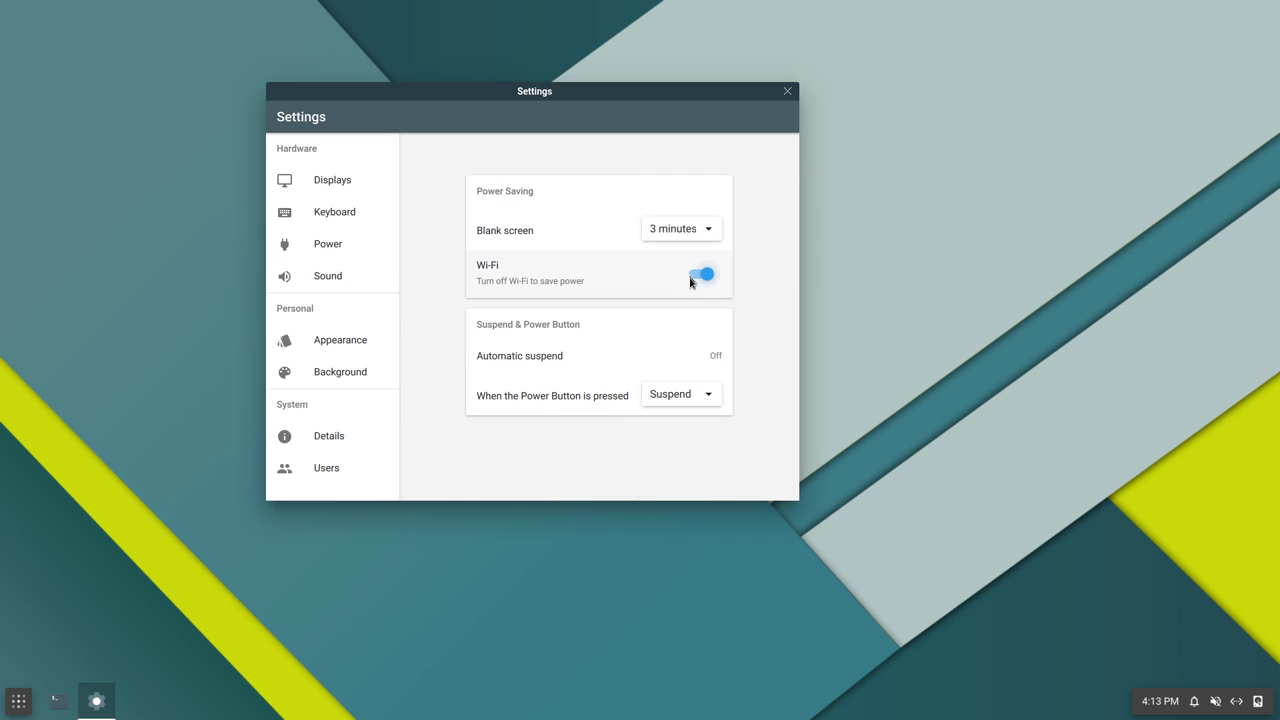
click(690, 280)
click(657, 400)
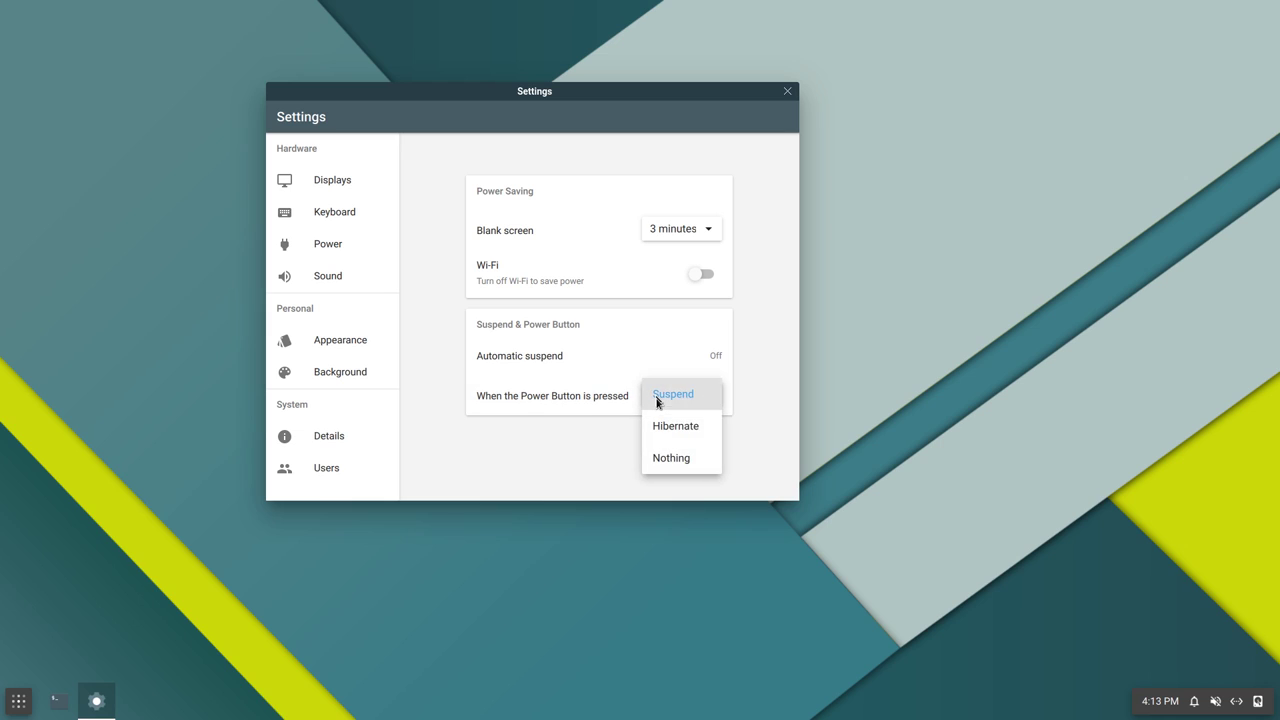
click(355, 248)
Review the Sound settings and lower the output volume.
click(352, 277)
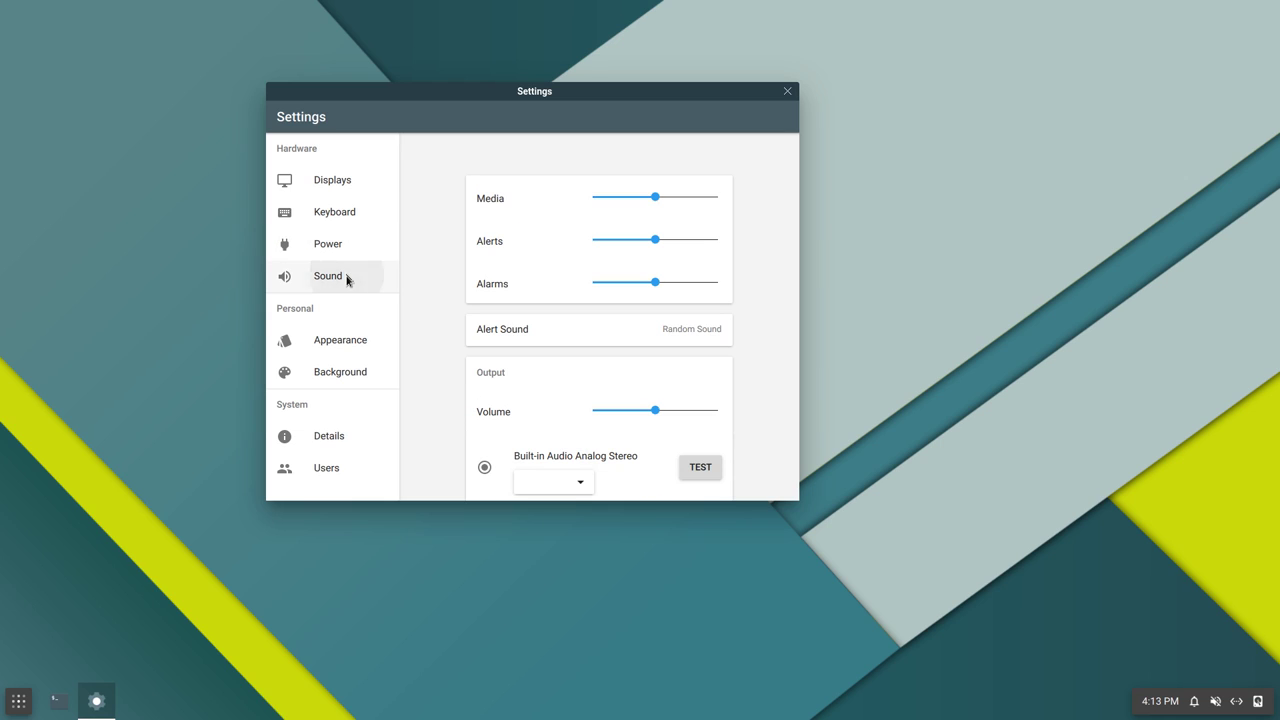
scroll(520, 271, down, 3)
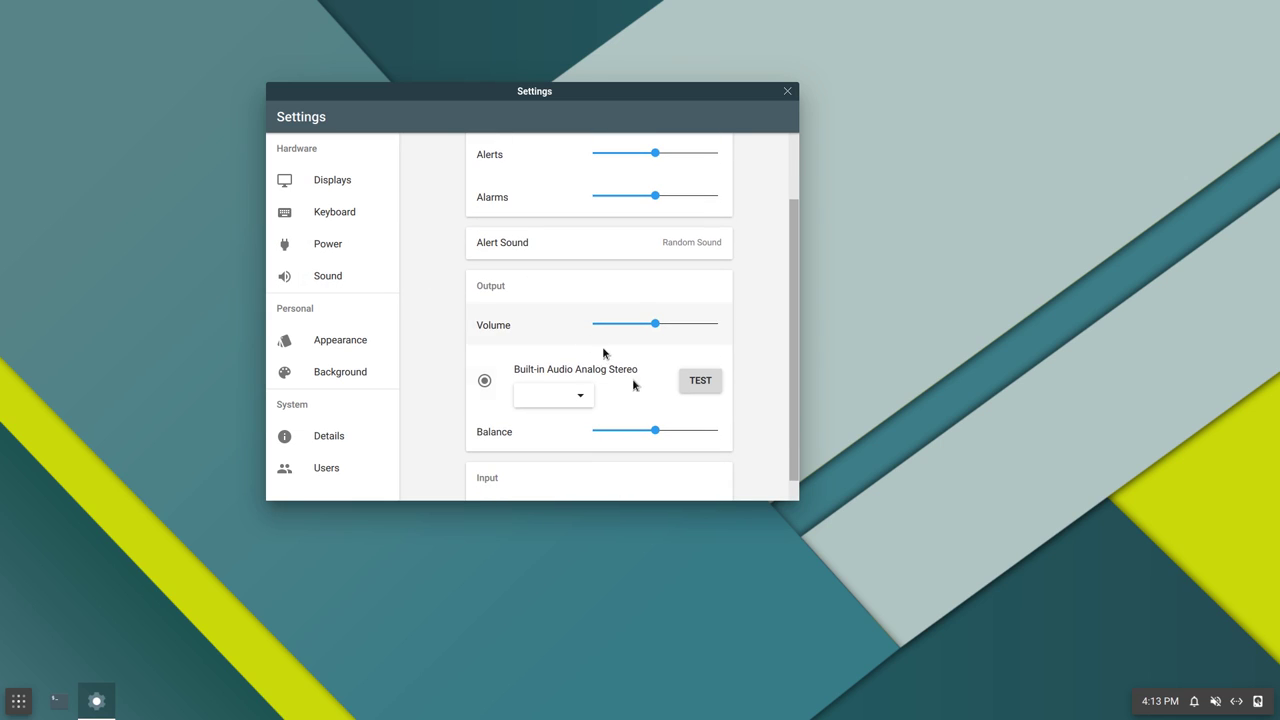
click(569, 400)
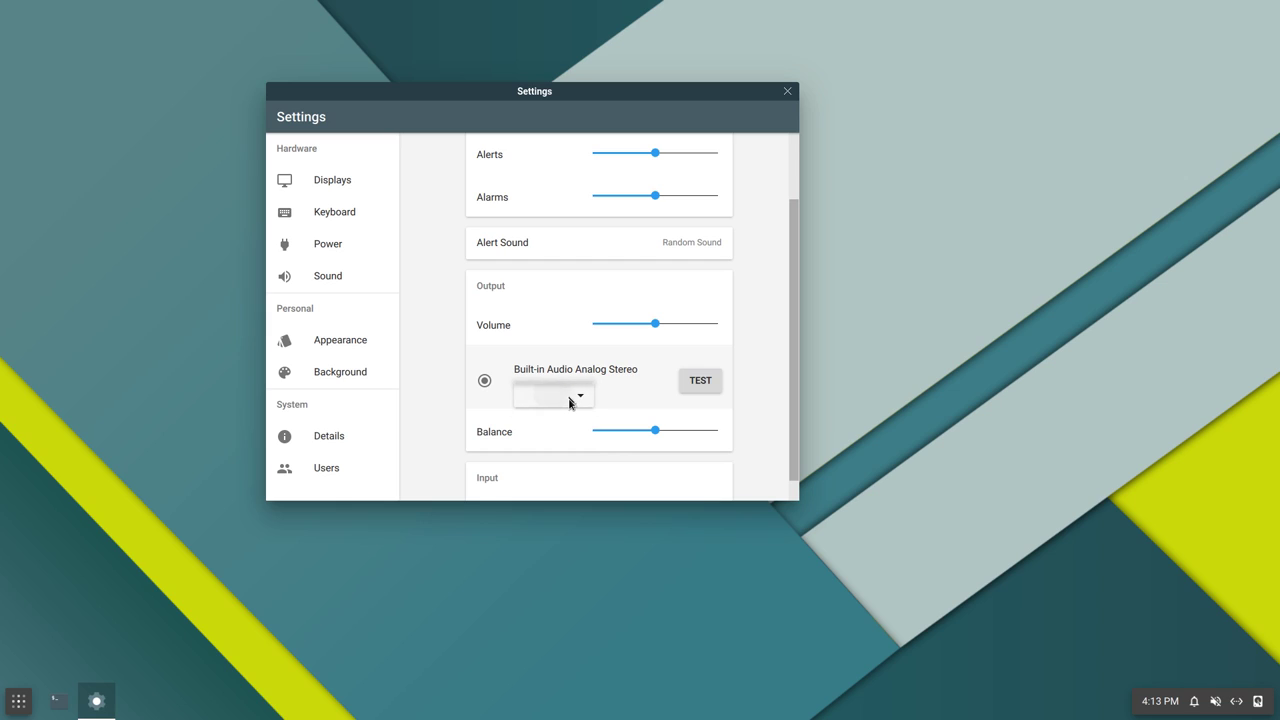
drag(655, 324, 613, 323)
Try out the transparent app shelf and view the accent color palette in the Appearance settings.
click(368, 341)
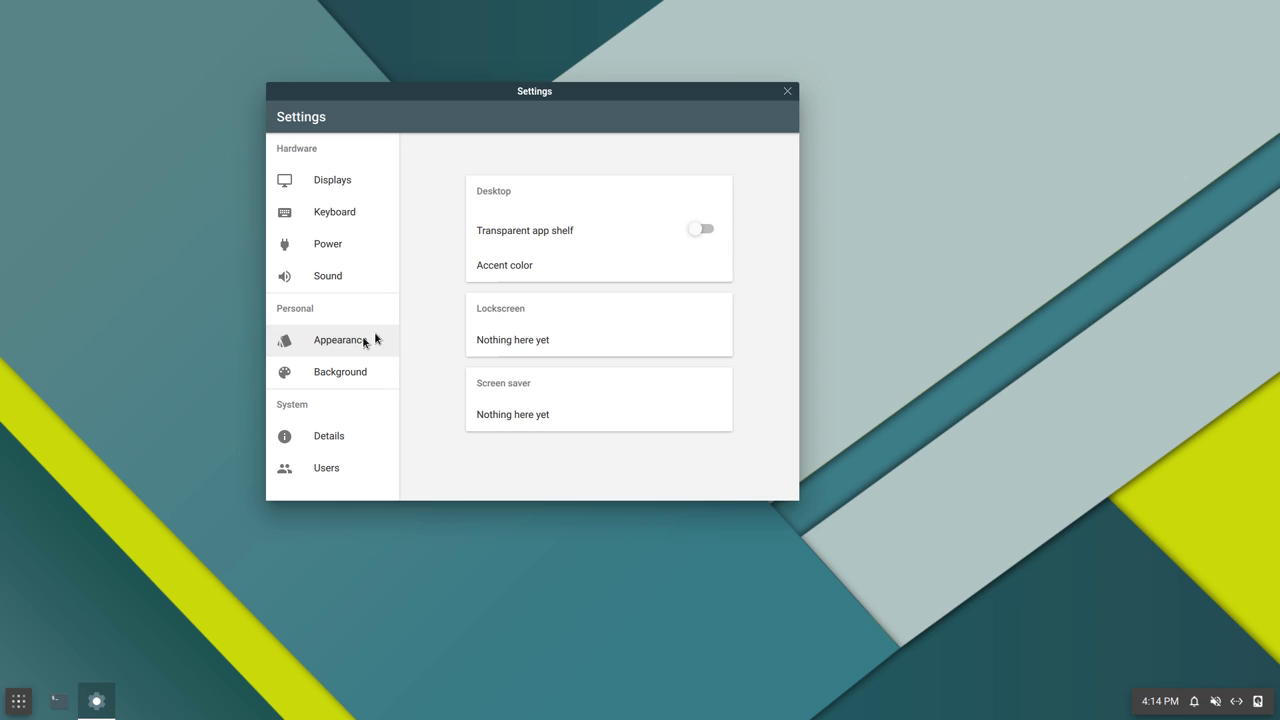
click(698, 230)
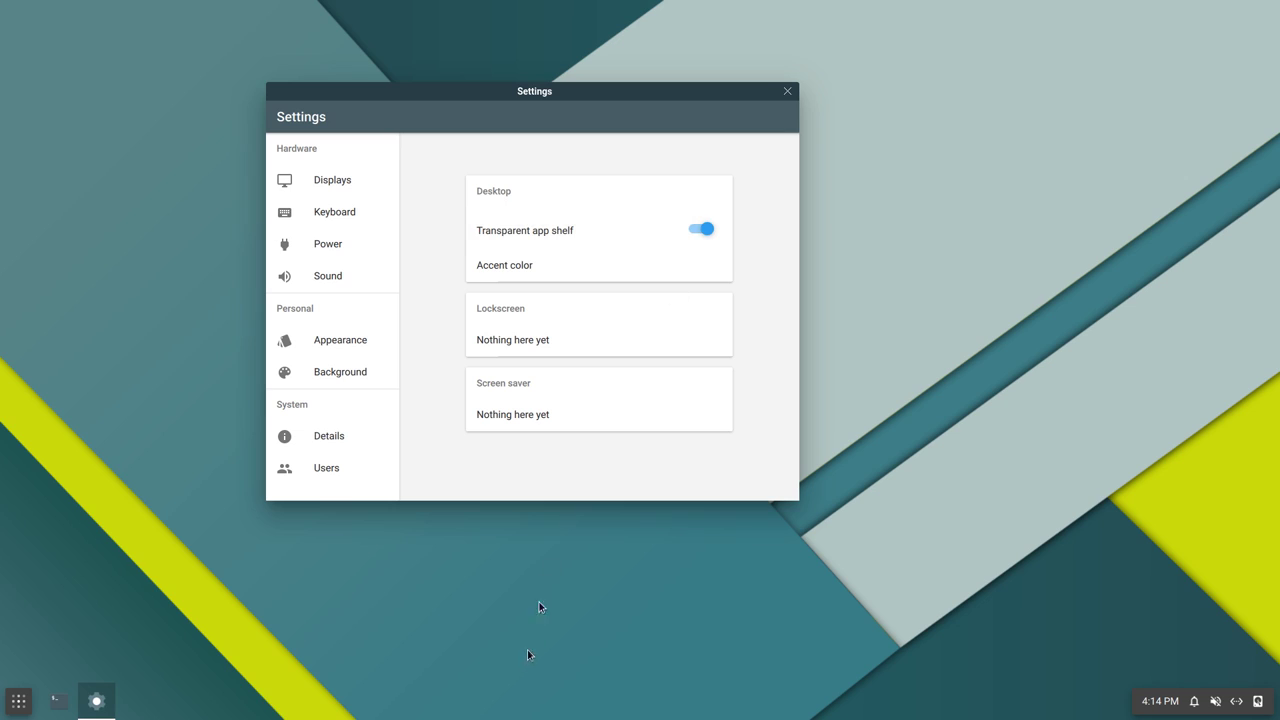
click(708, 232)
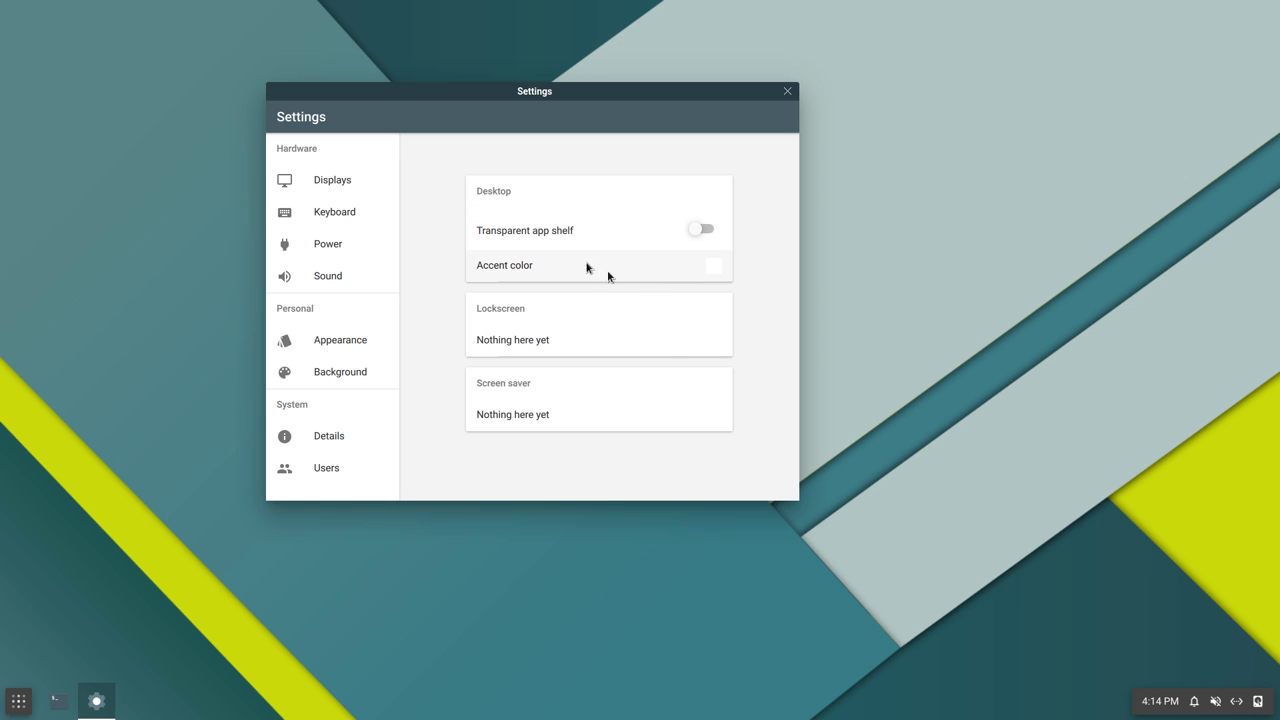
click(588, 265)
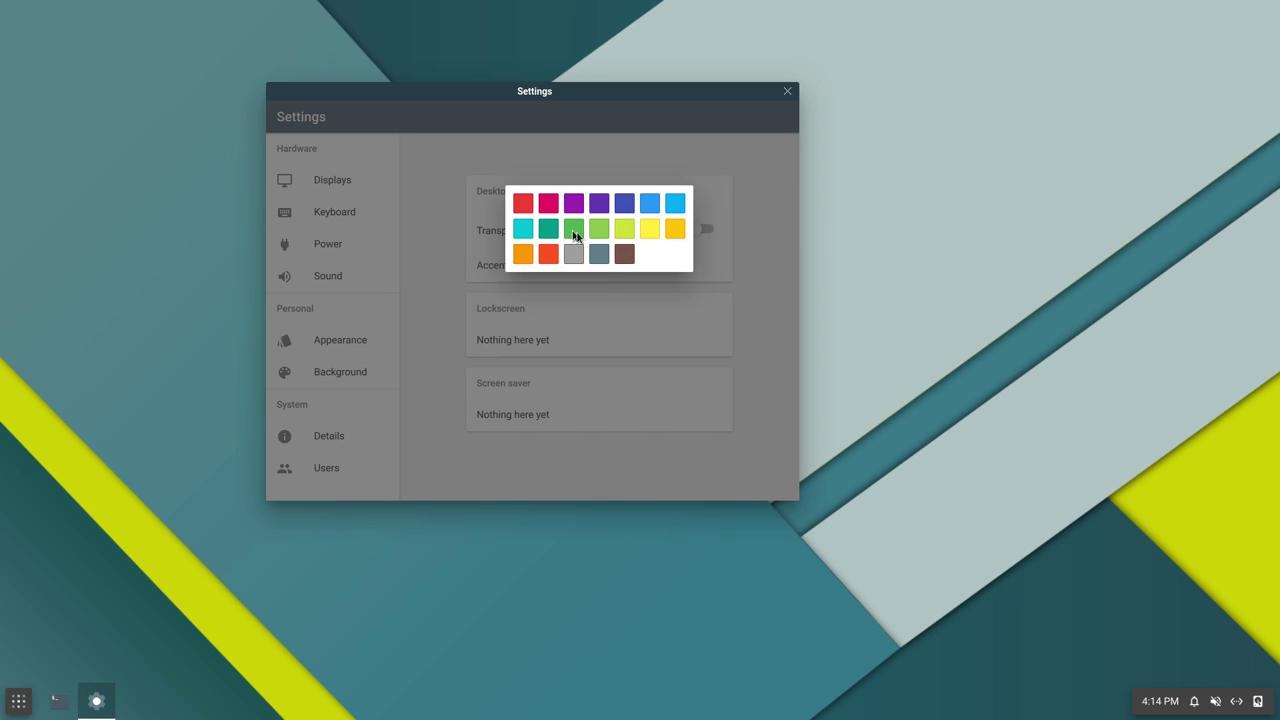
click(606, 335)
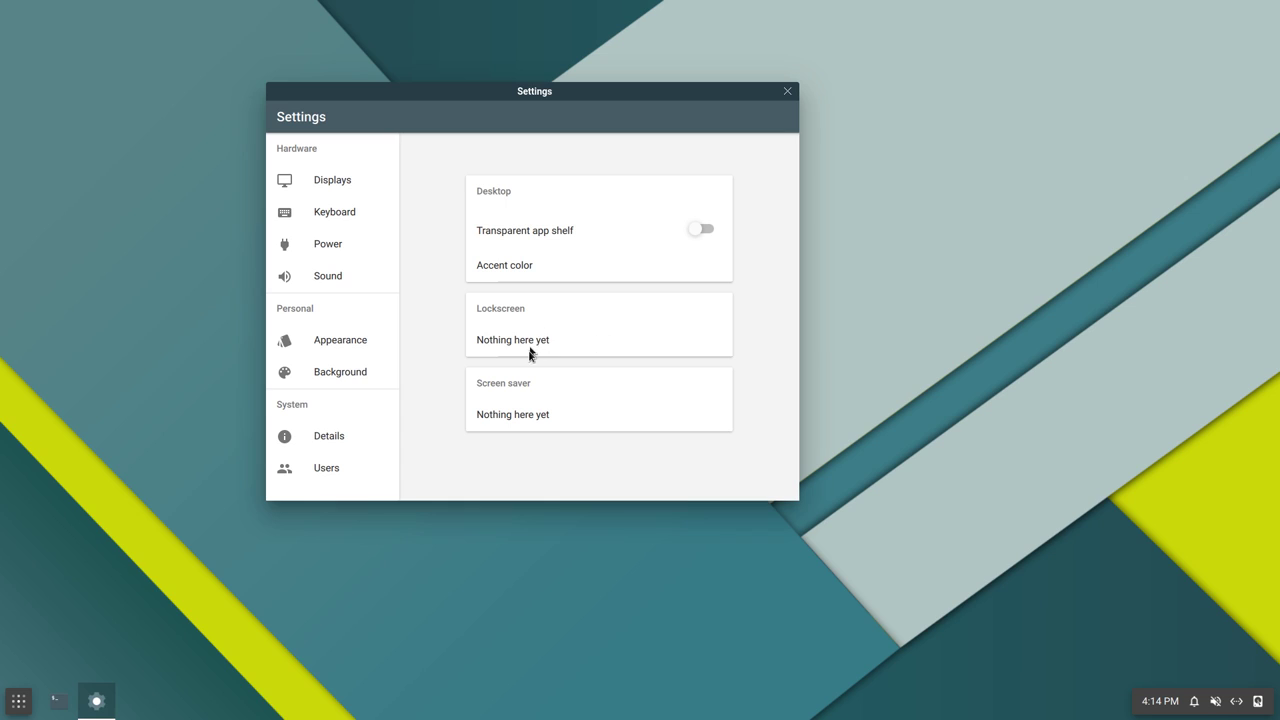
View the system details and unlock the Users settings by authenticating with the account password.
click(332, 431)
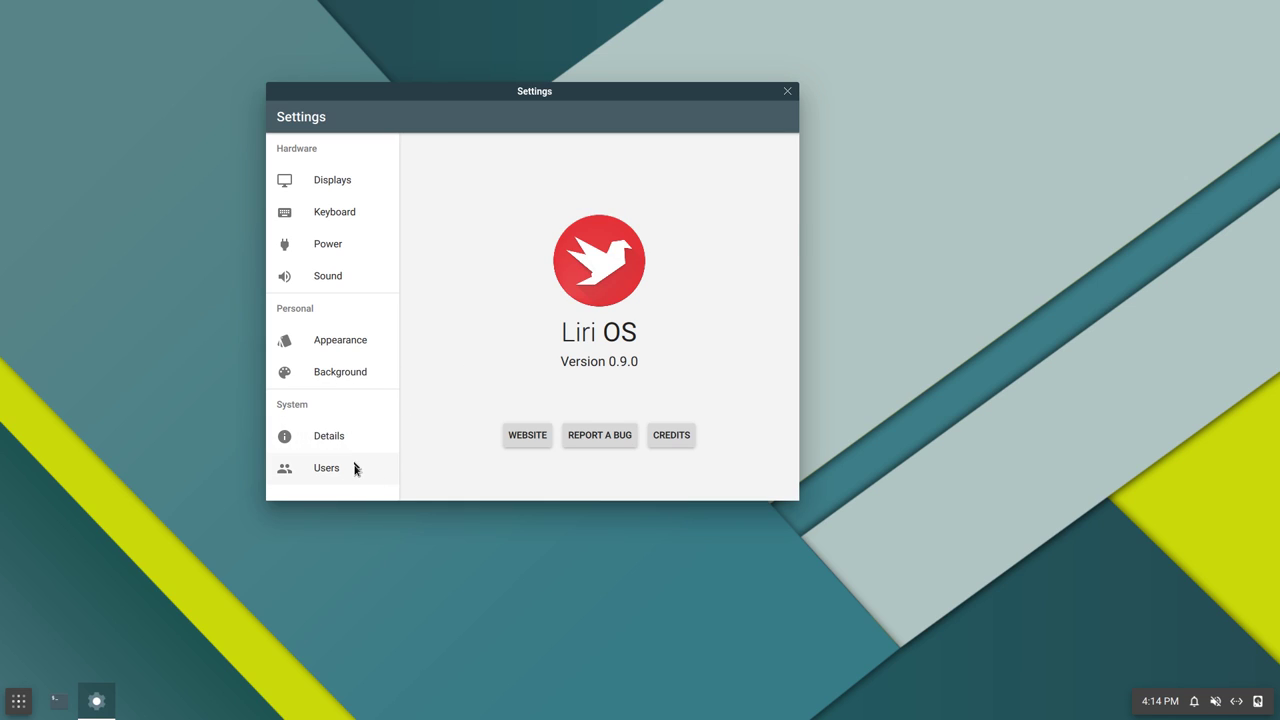
click(355, 466)
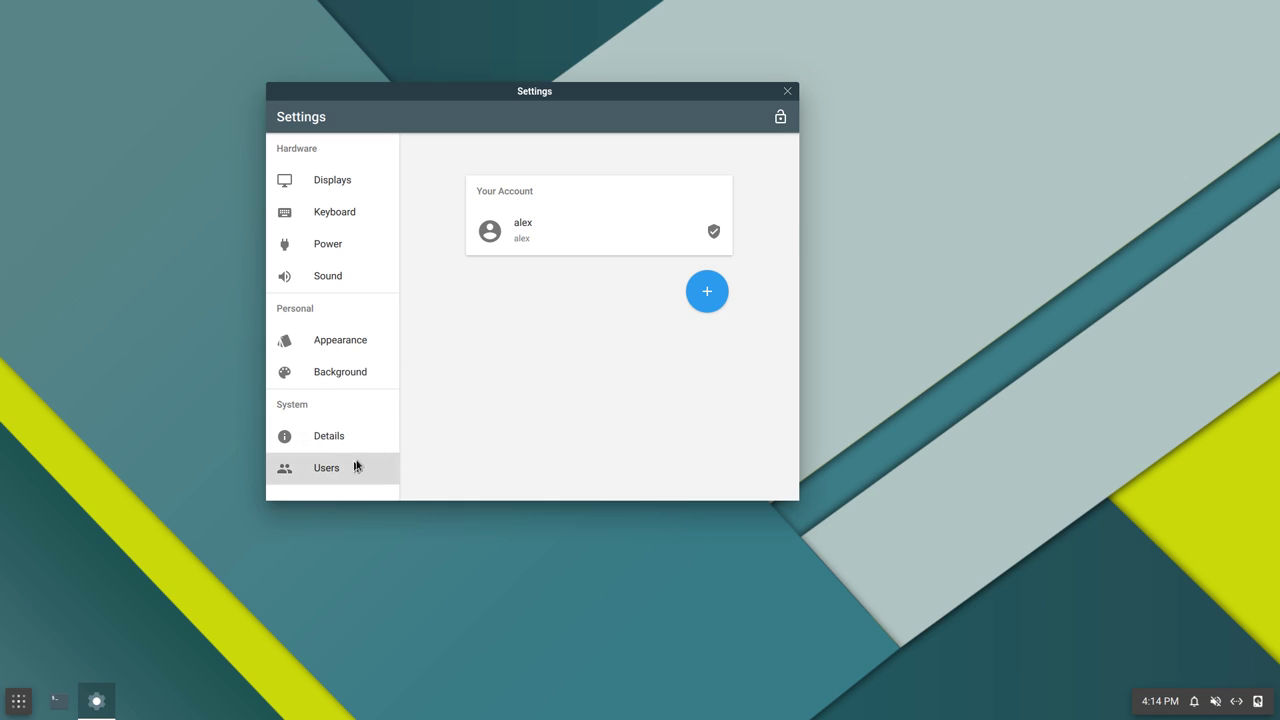
click(781, 117)
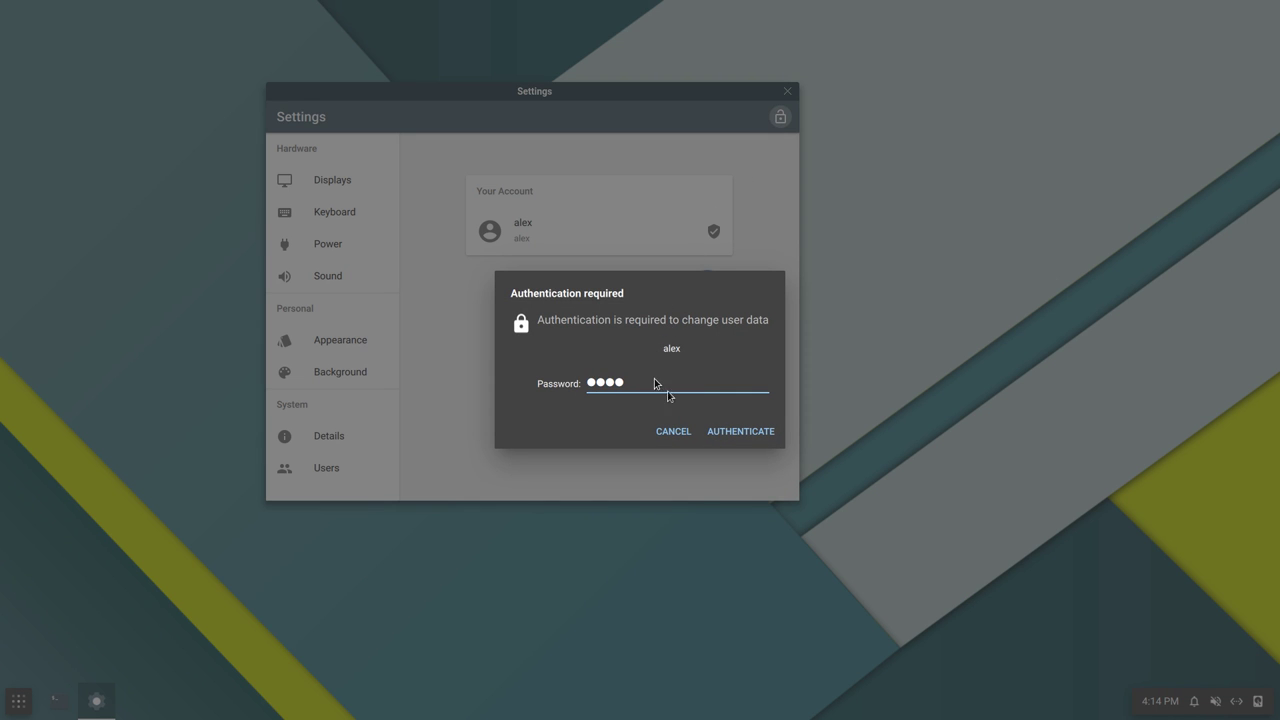
click(711, 426)
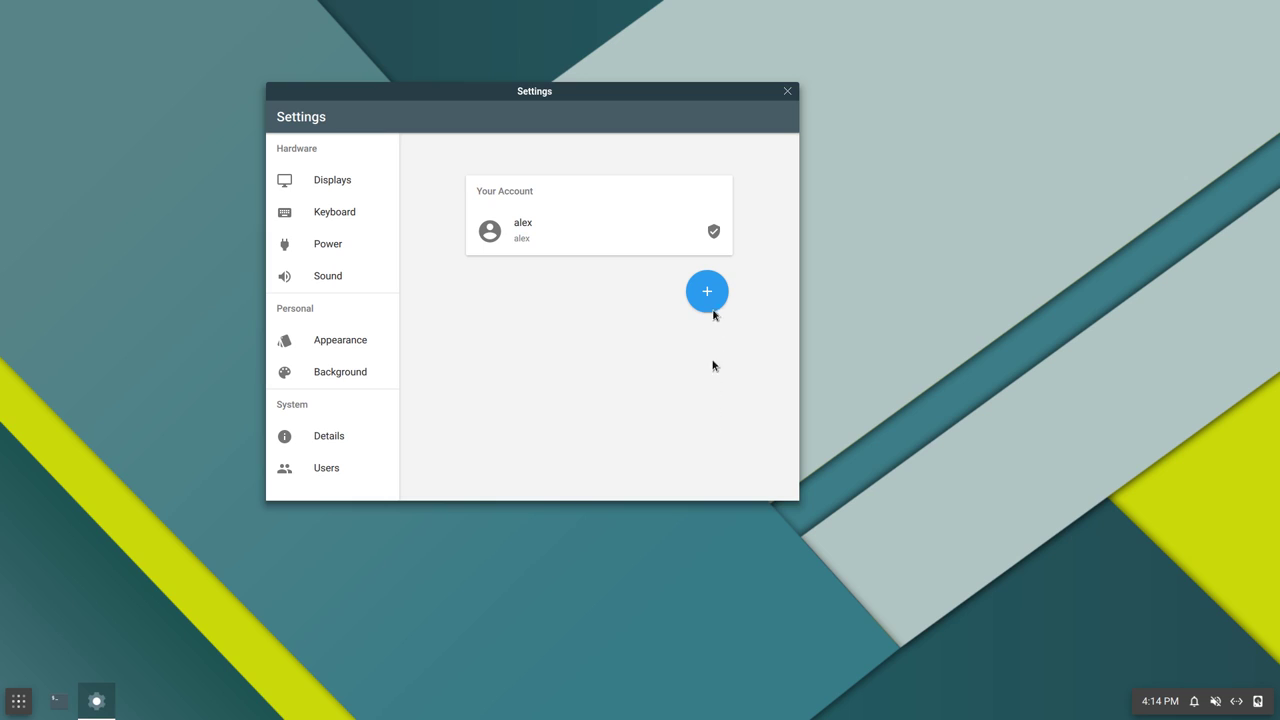
Try out the new user form with the Administrator account type and discard it.
click(708, 292)
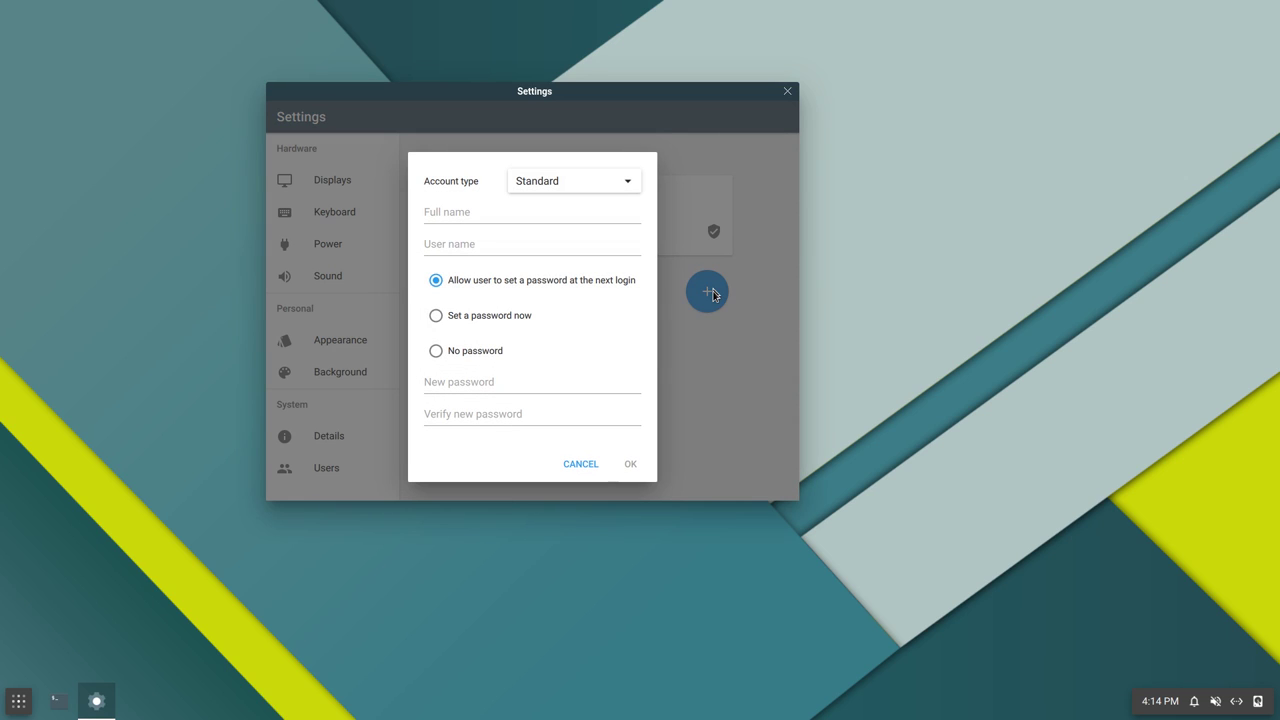
click(590, 183)
click(578, 215)
click(528, 218)
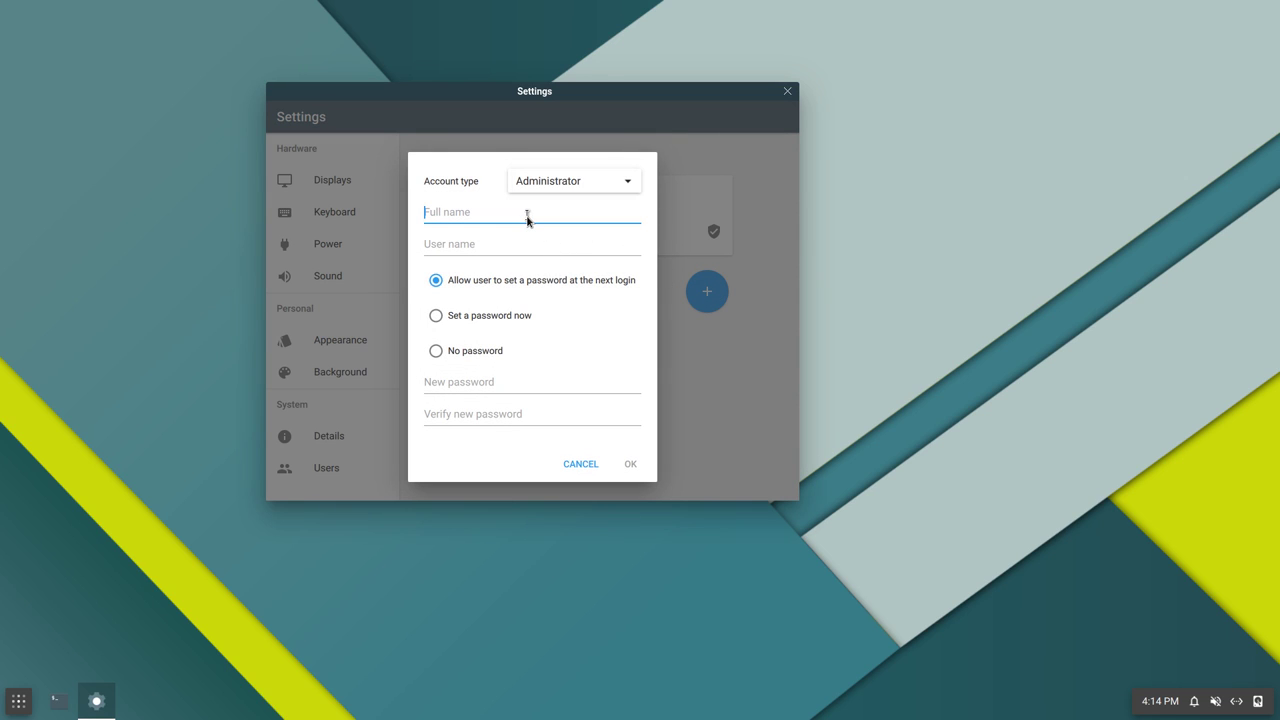
click(580, 464)
Show the overview of open windows, and minimize and restore the Settings window.
mouse_move(55, 703)
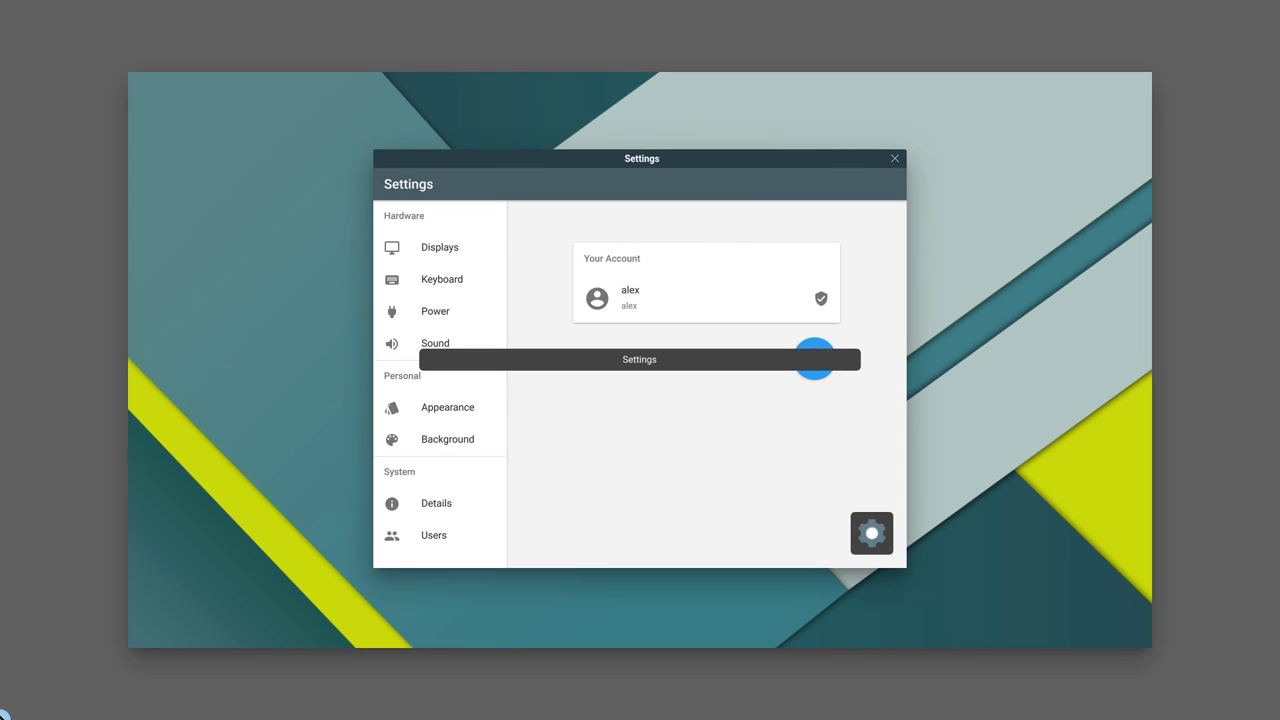
mouse_move(2, 716)
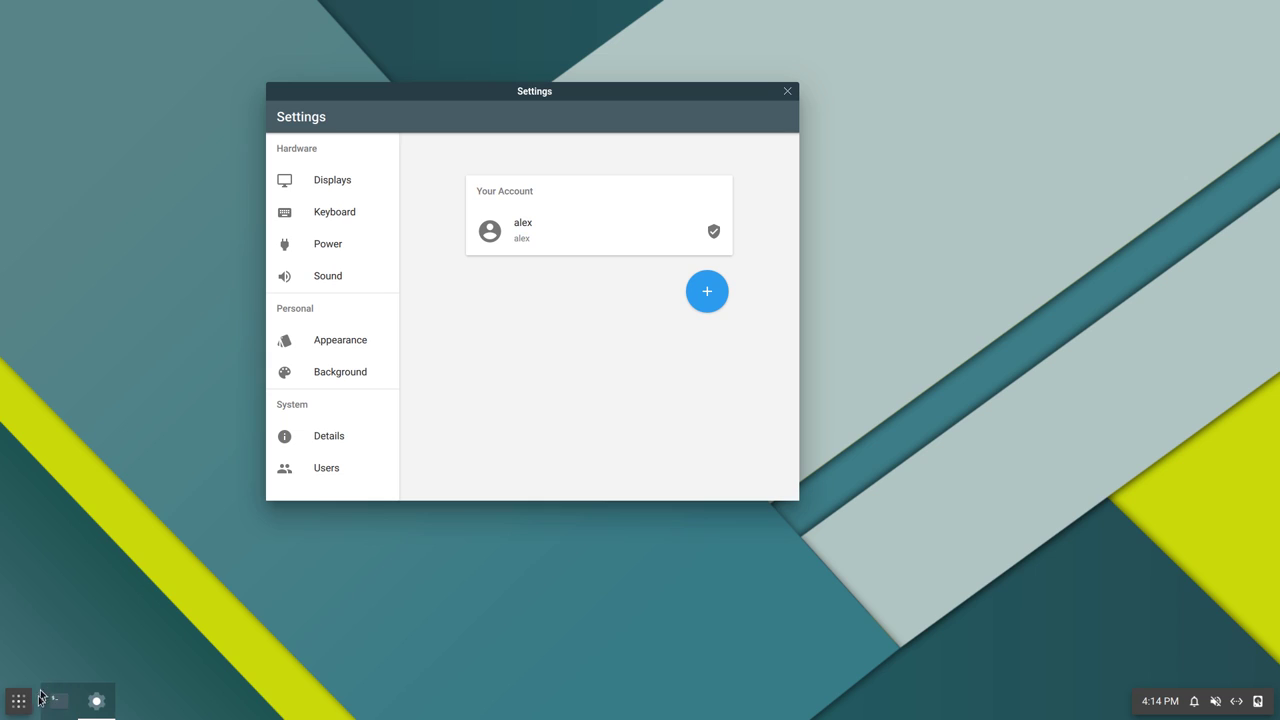
click(96, 702)
click(97, 703)
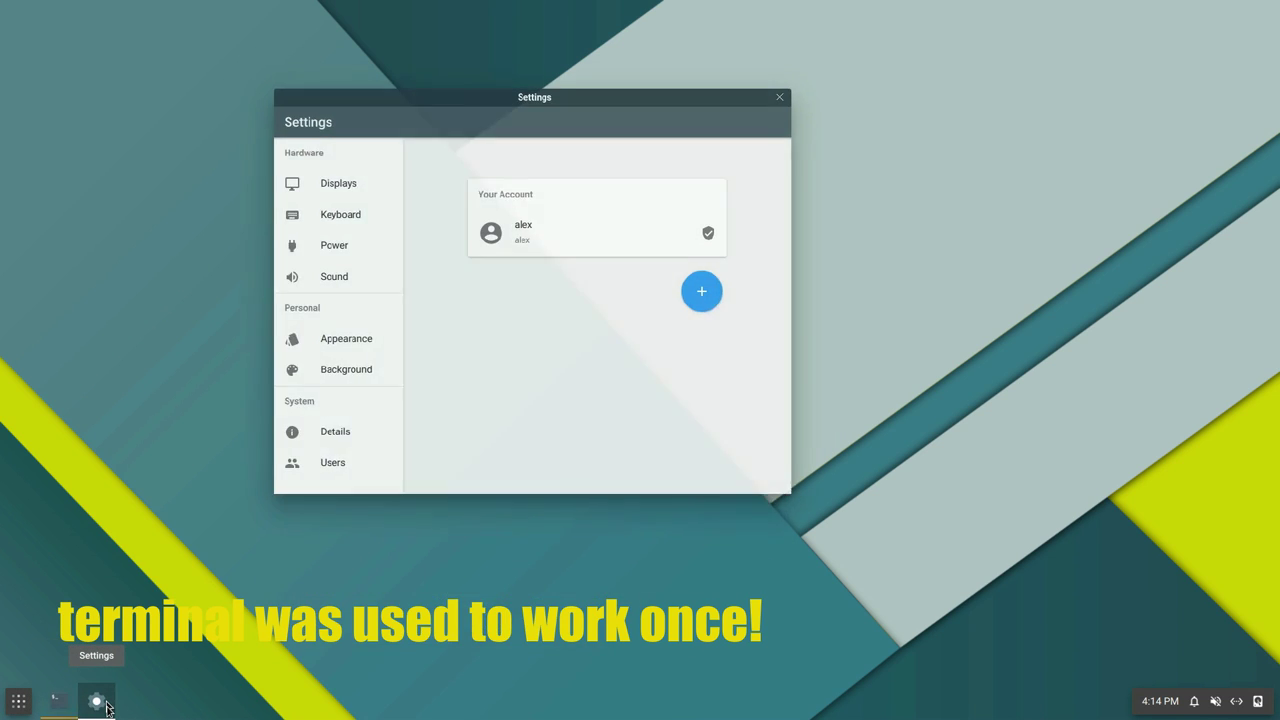
Show all installed applications as a grid in the application launcher.
click(19, 704)
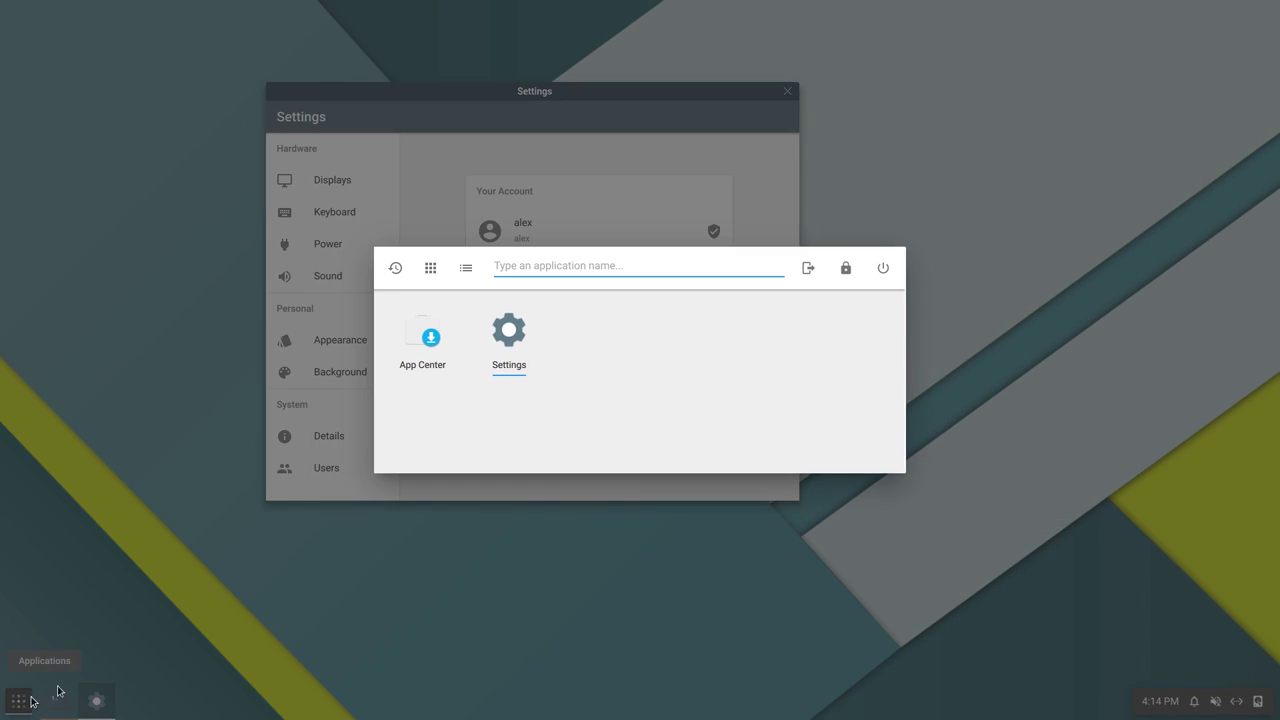
click(431, 270)
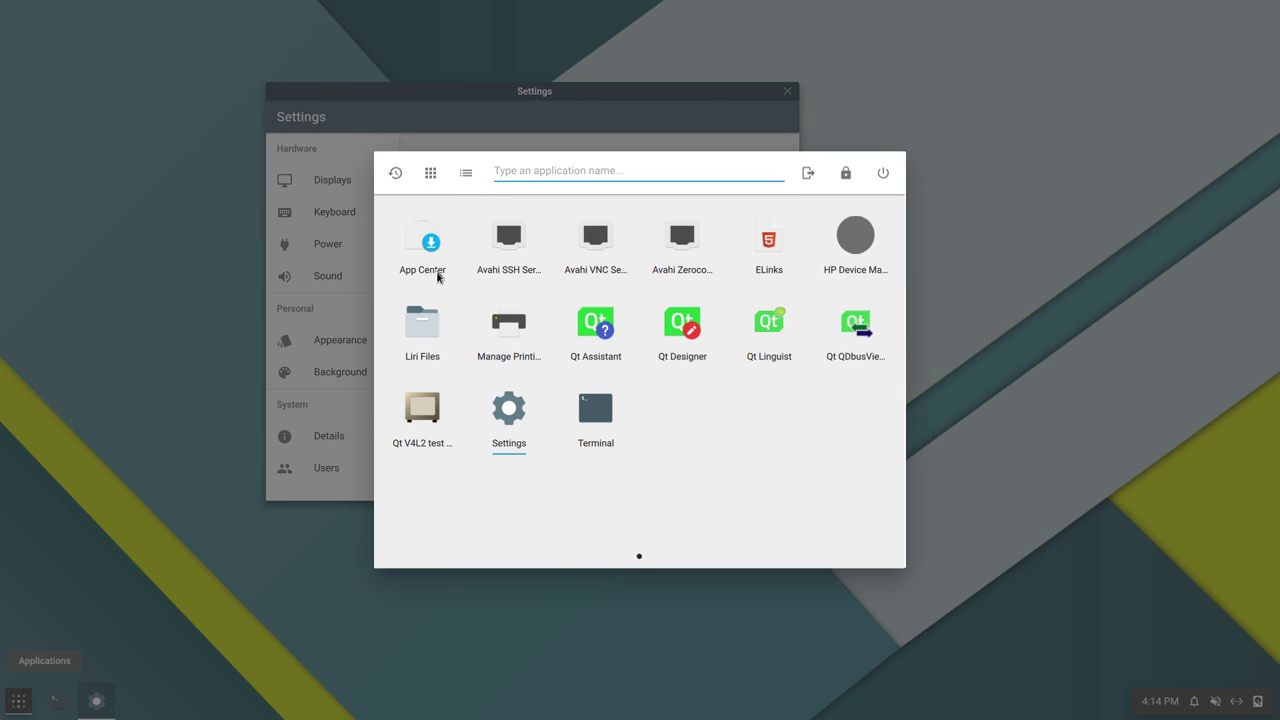
Launch Liri Files and create a folder named New in the Home directory.
click(430, 328)
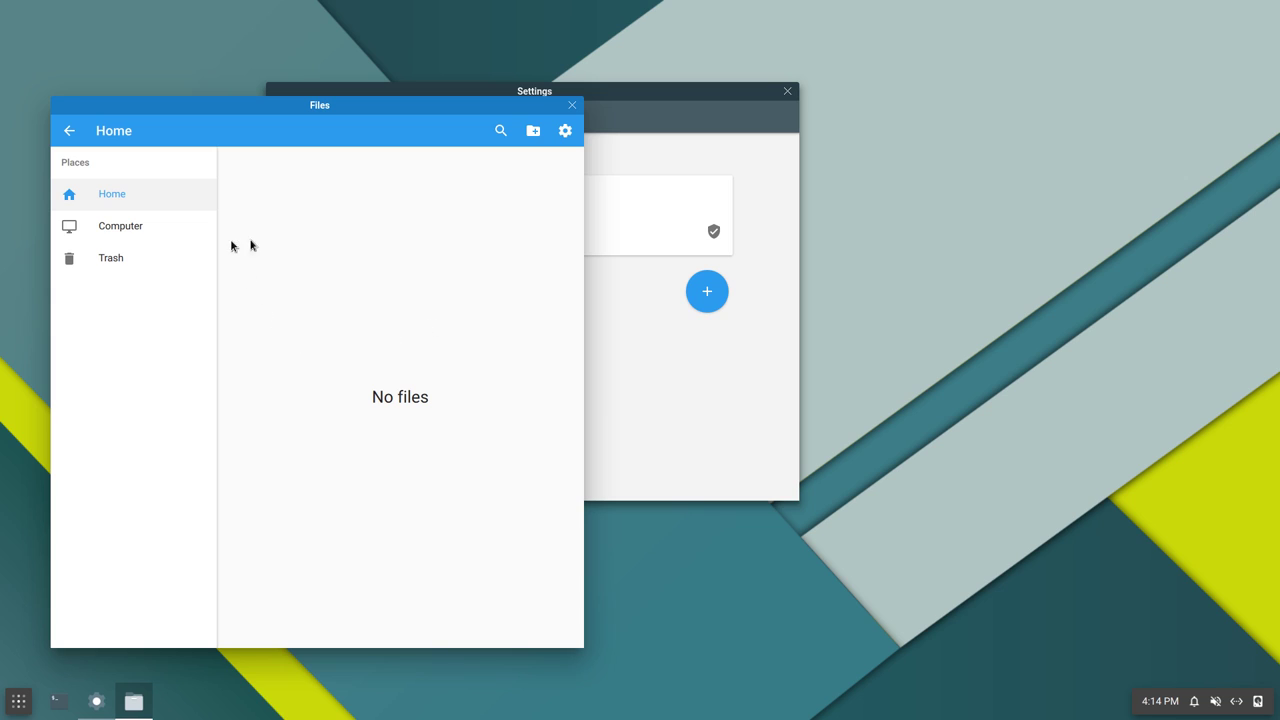
click(532, 136)
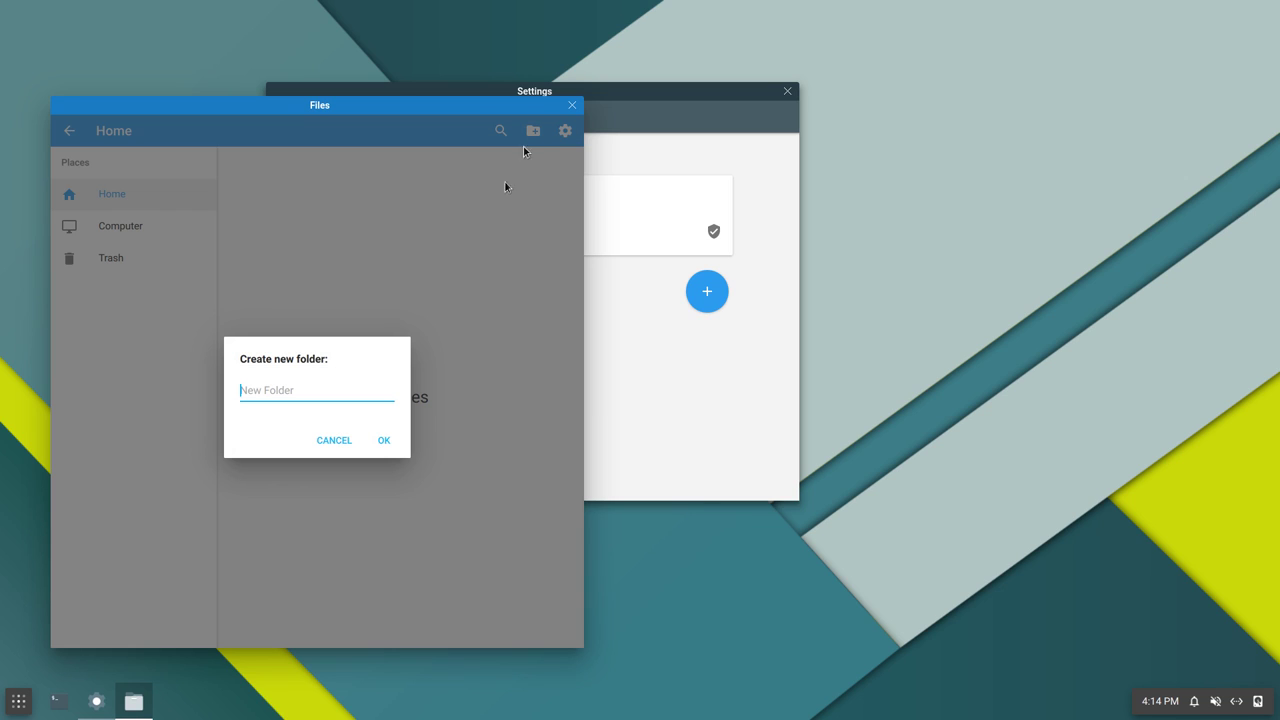
text(New)
click(385, 443)
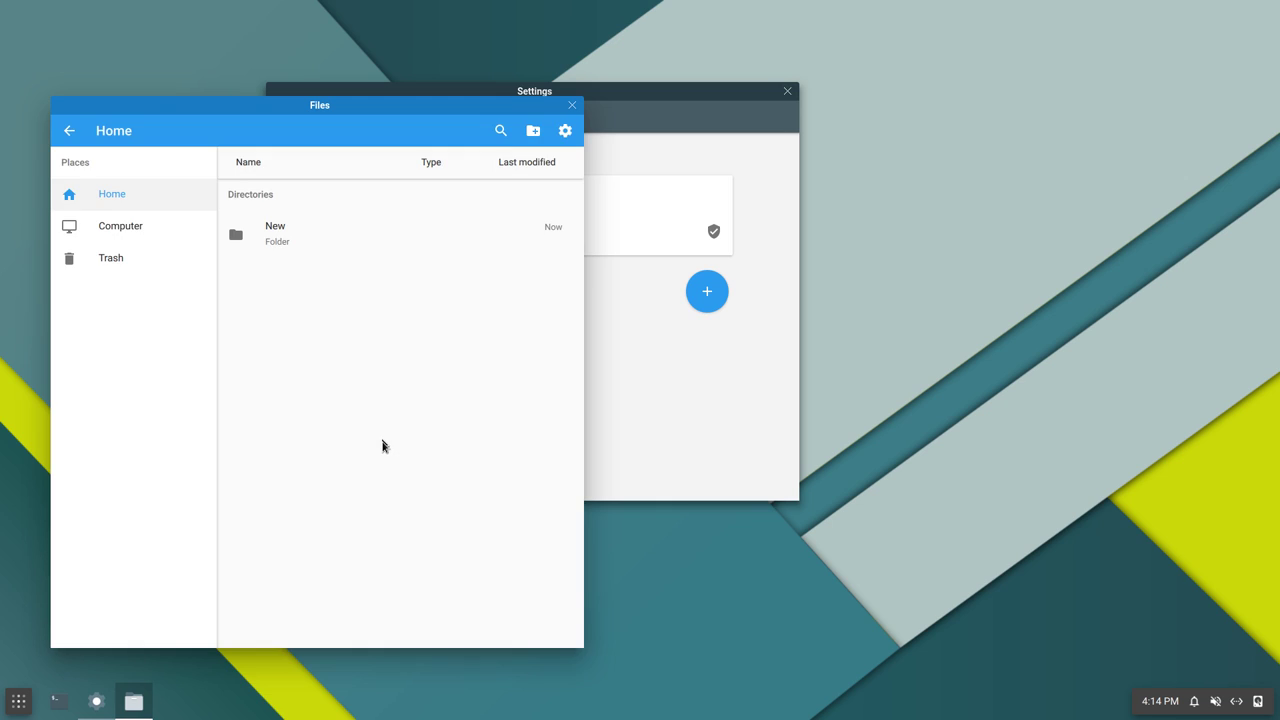
Look inside the New folder, return to Home, and move the Files window clear of the Settings sidebar.
double_click(338, 245)
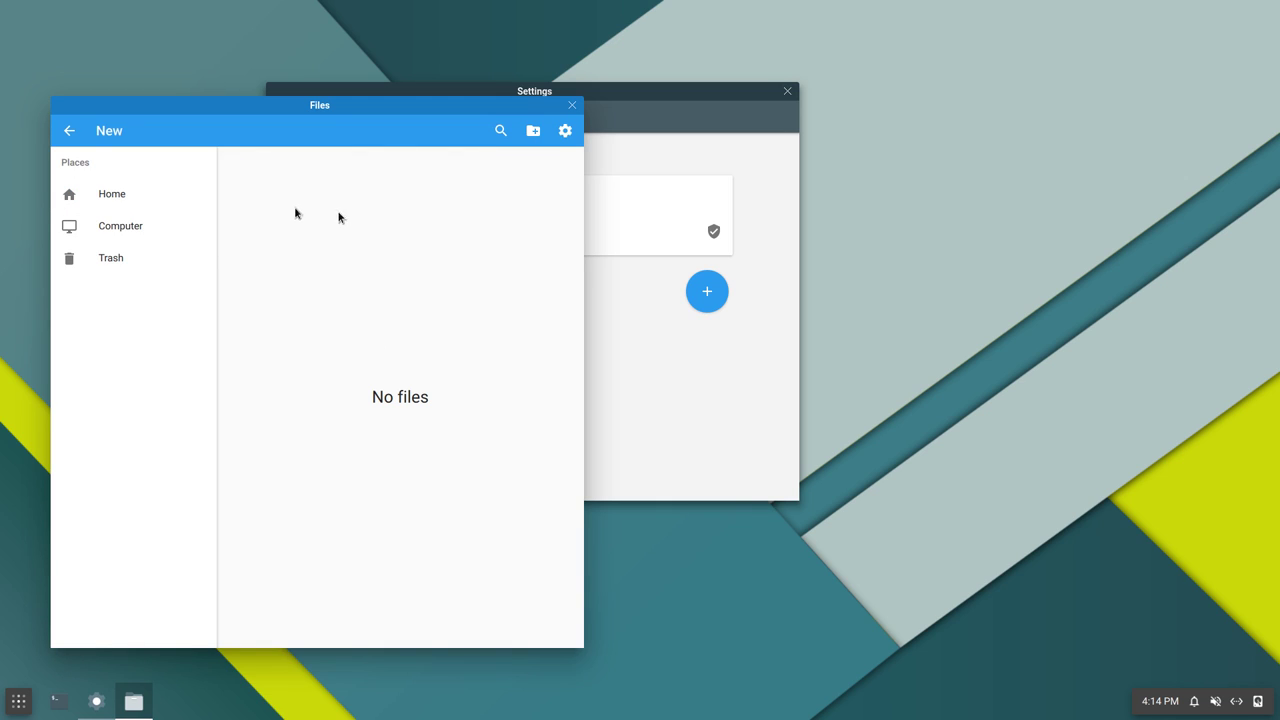
click(68, 131)
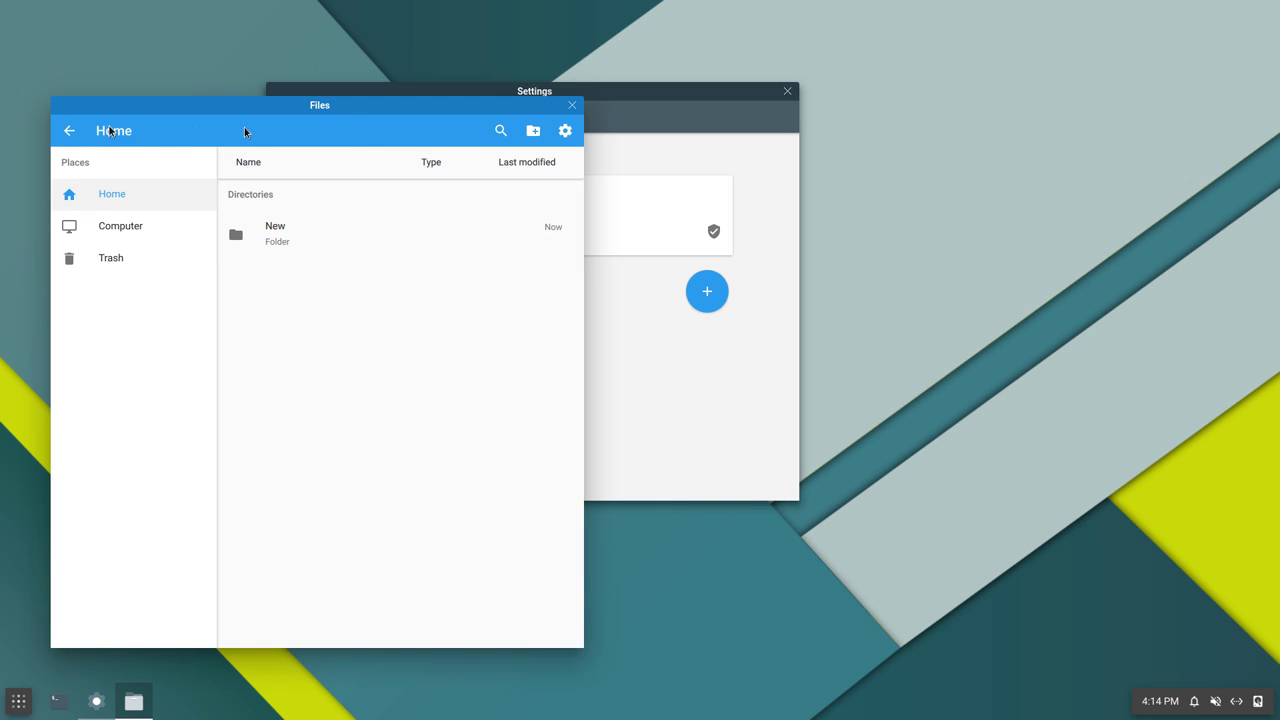
drag(478, 110, 997, 117)
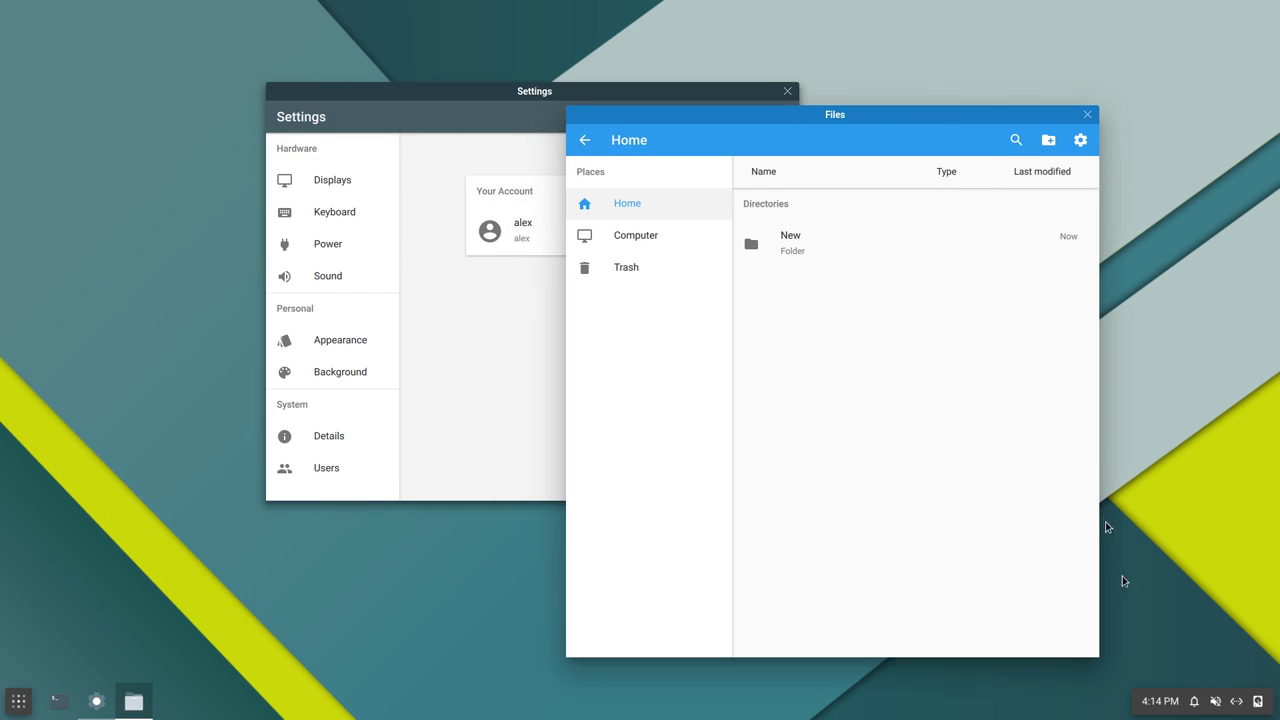
View the Date & Time, Notifications, sound, Network and Storage system indicators, and dismiss the last one.
click(1155, 699)
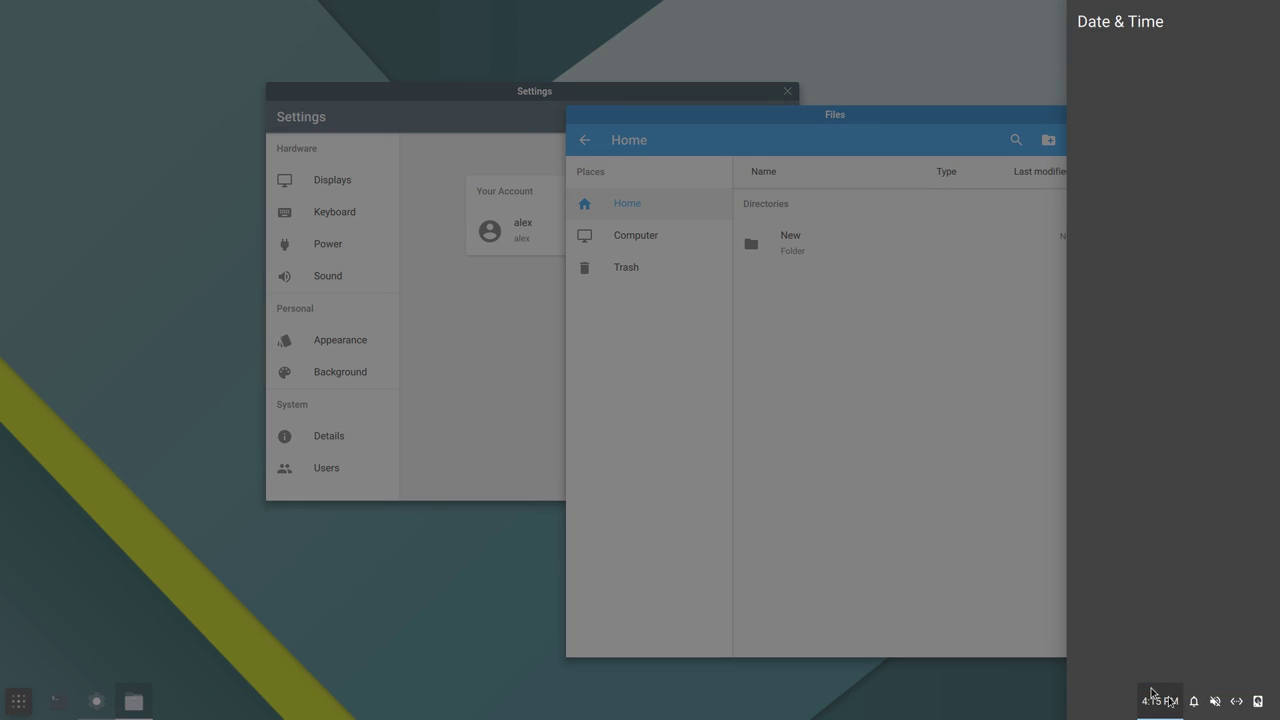
click(1193, 701)
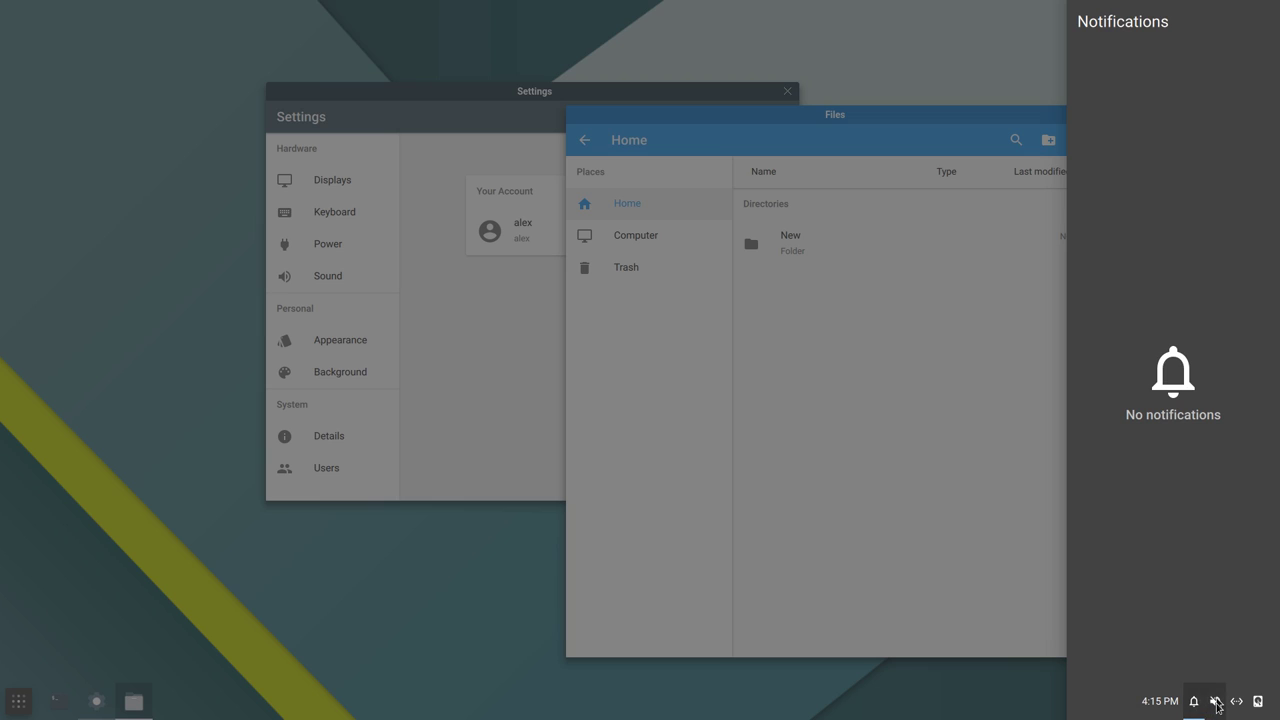
click(1216, 702)
click(1237, 702)
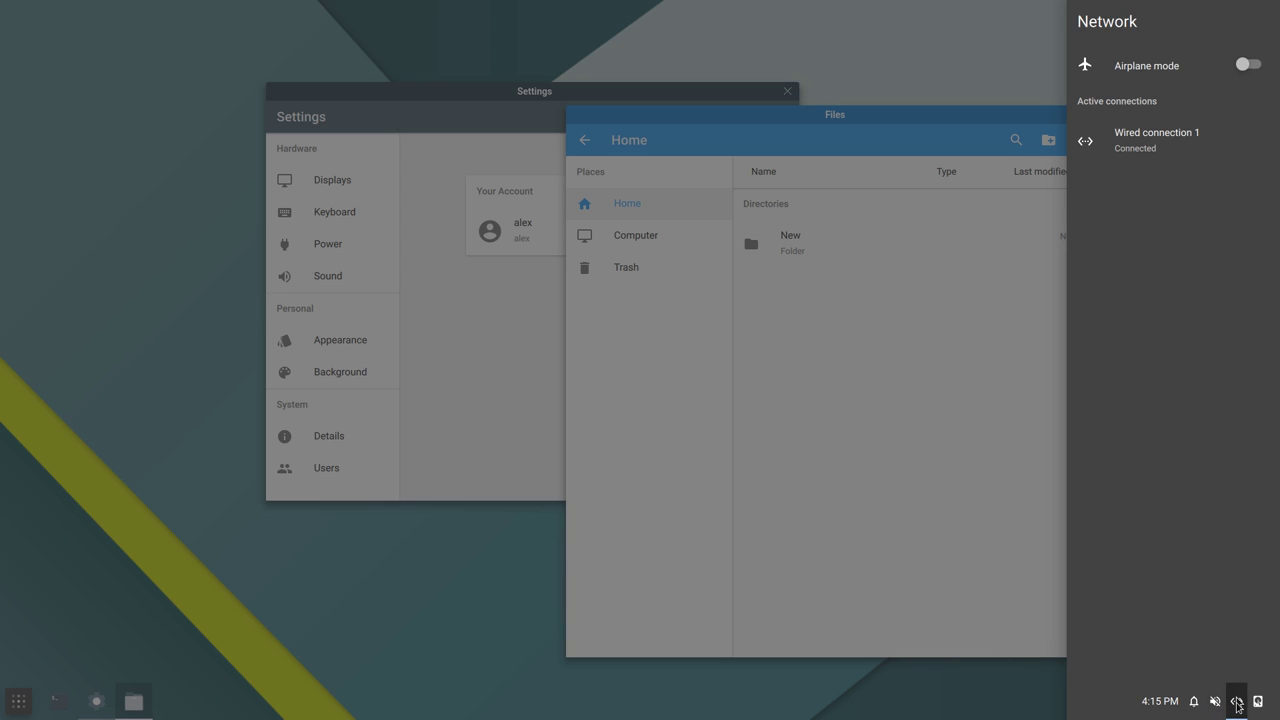
click(1258, 702)
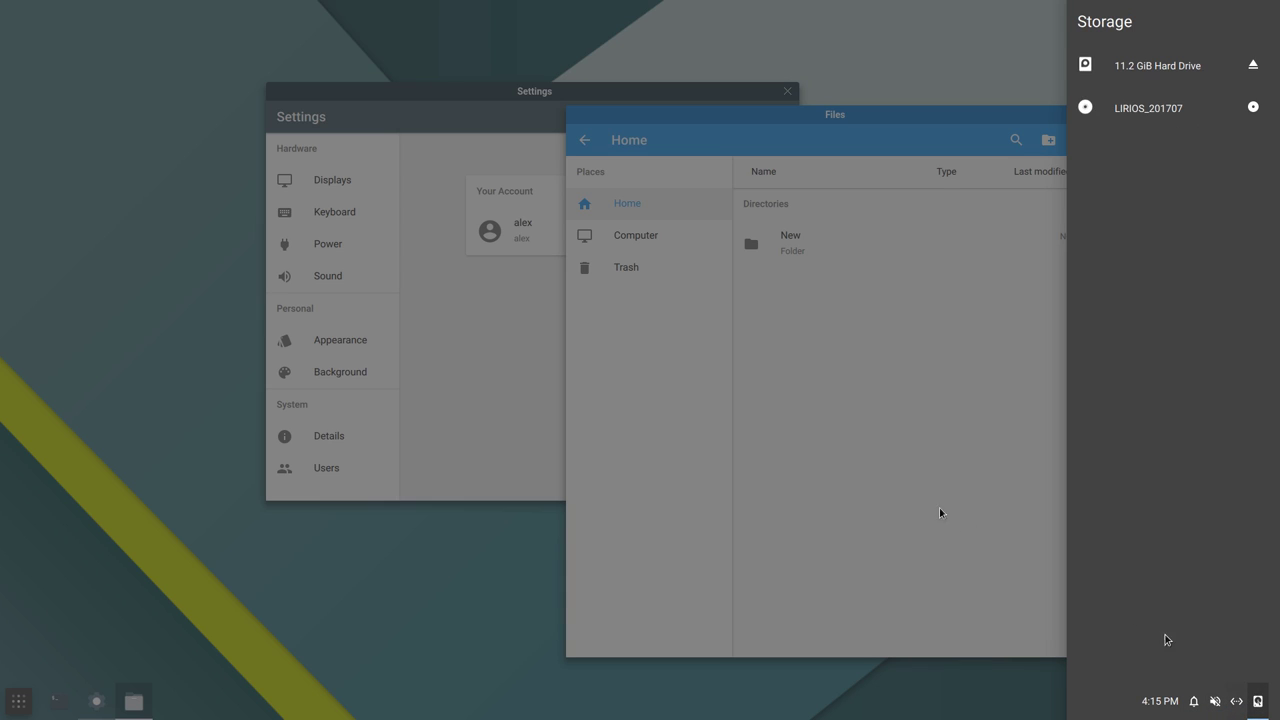
click(428, 500)
Show the overview of open windows, leave it, and bring the Settings window to the front.
mouse_move(2, 716)
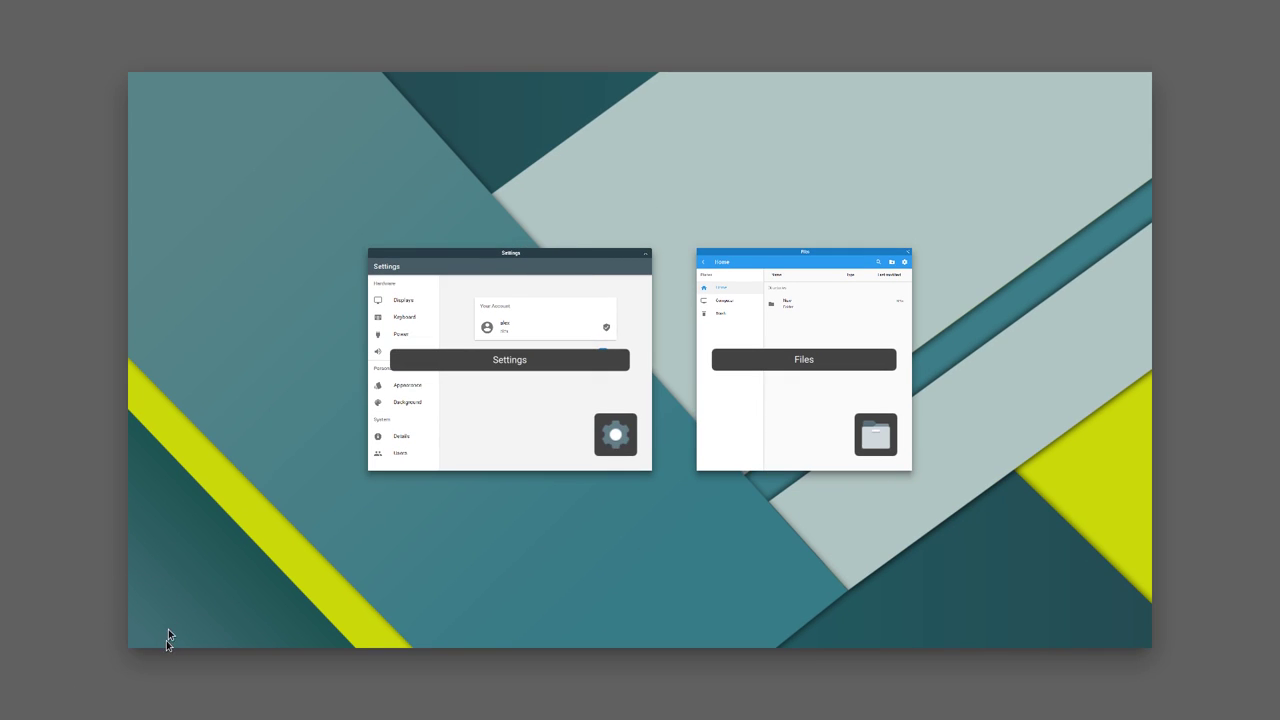
click(190, 624)
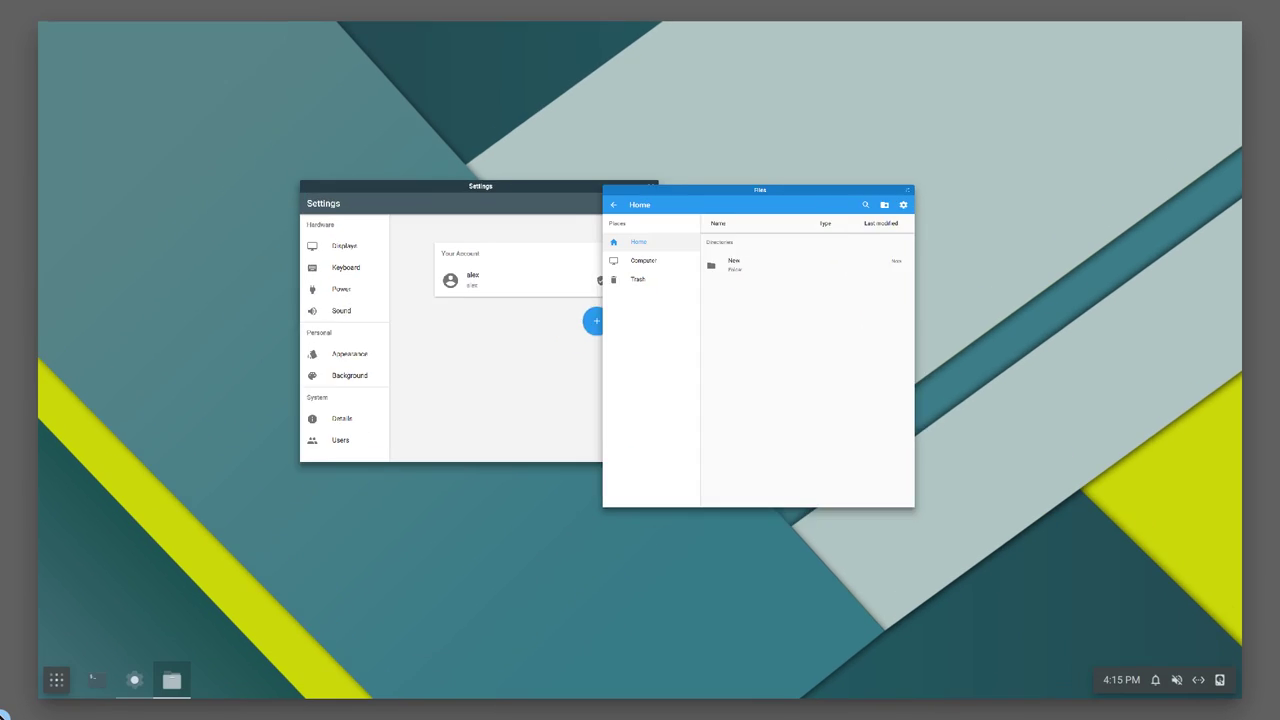
click(93, 703)
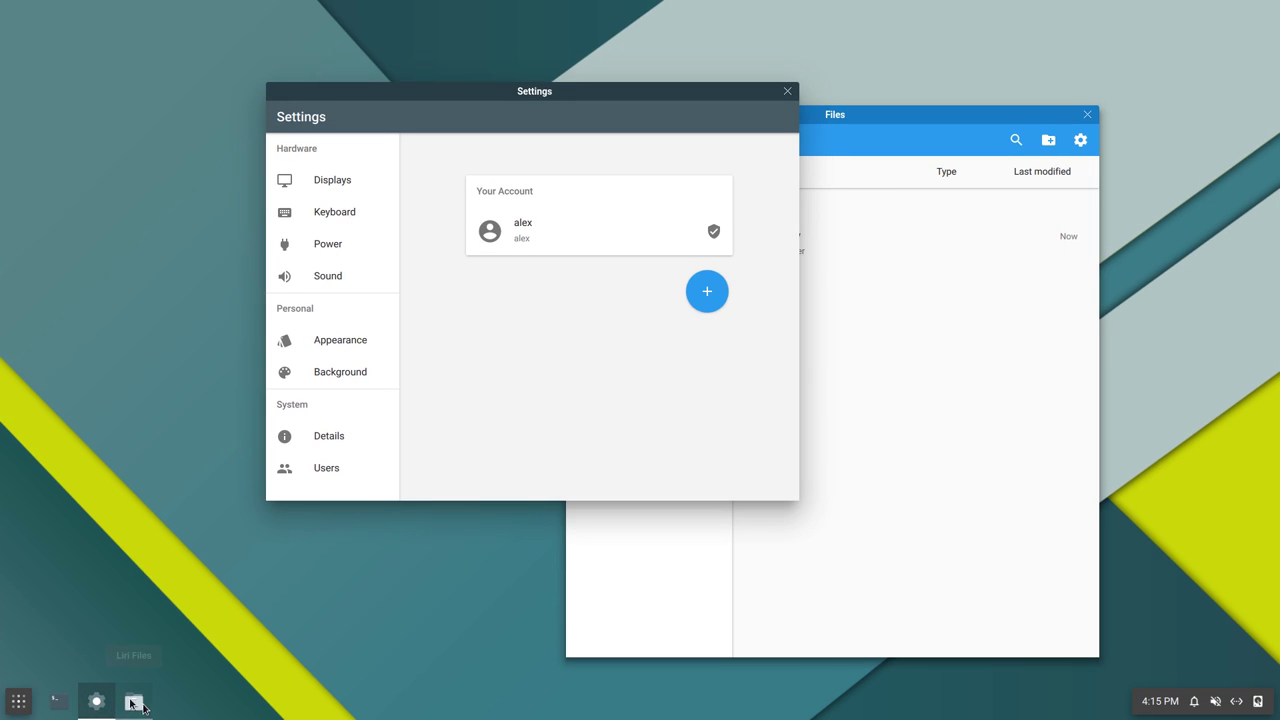
Try out minimizing and restoring the Files window and the Settings window.
click(136, 703)
click(143, 705)
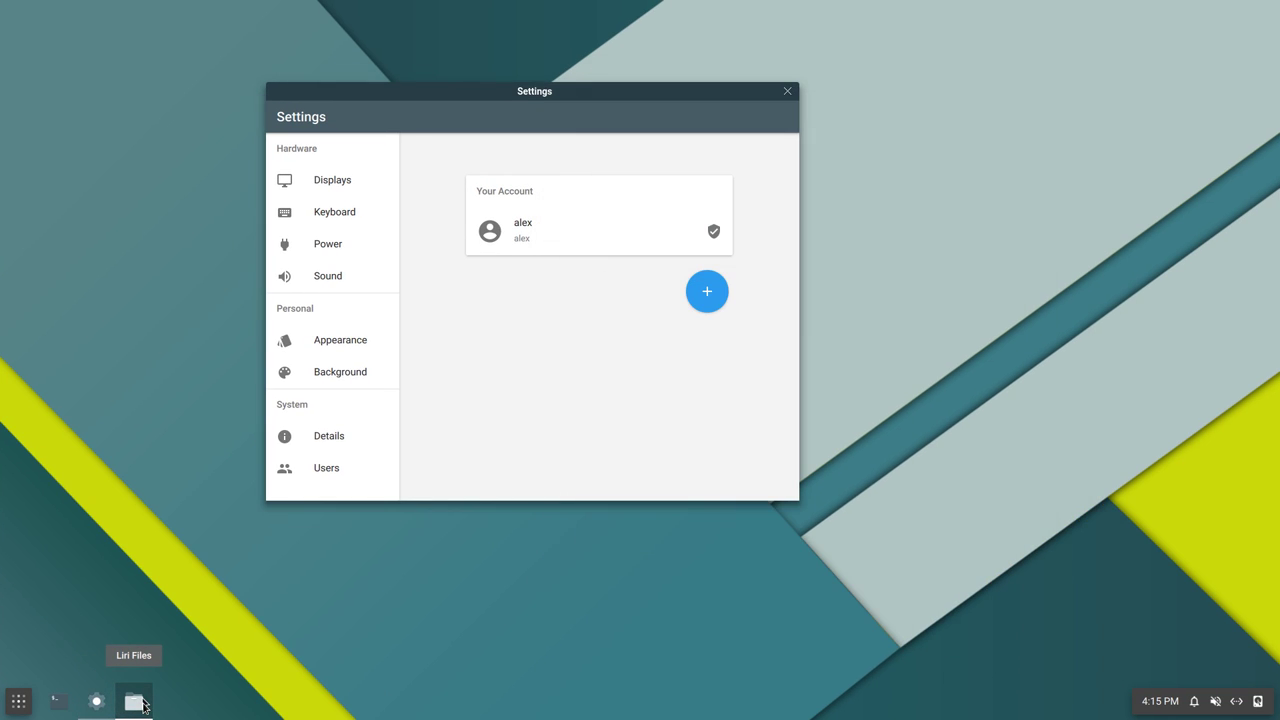
click(140, 703)
click(96, 704)
click(96, 704)
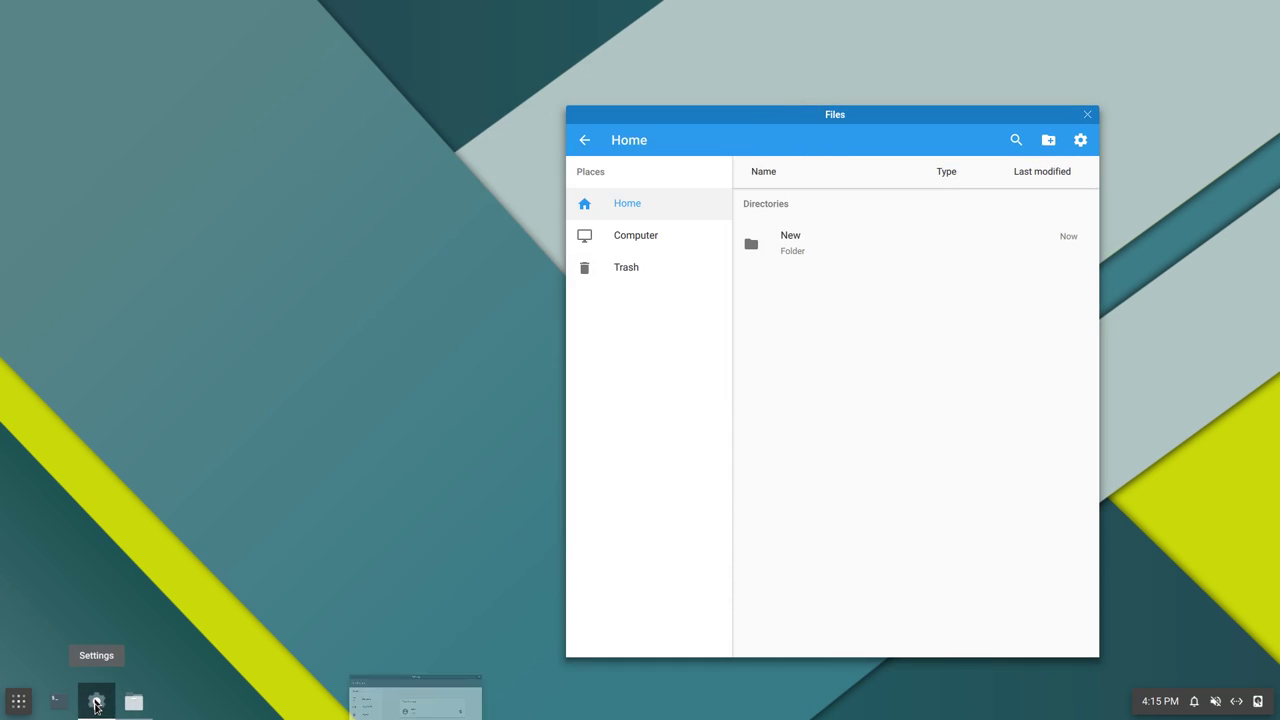
click(94, 704)
Launch App Center and view its Sources and Installed Apps pages.
click(18, 701)
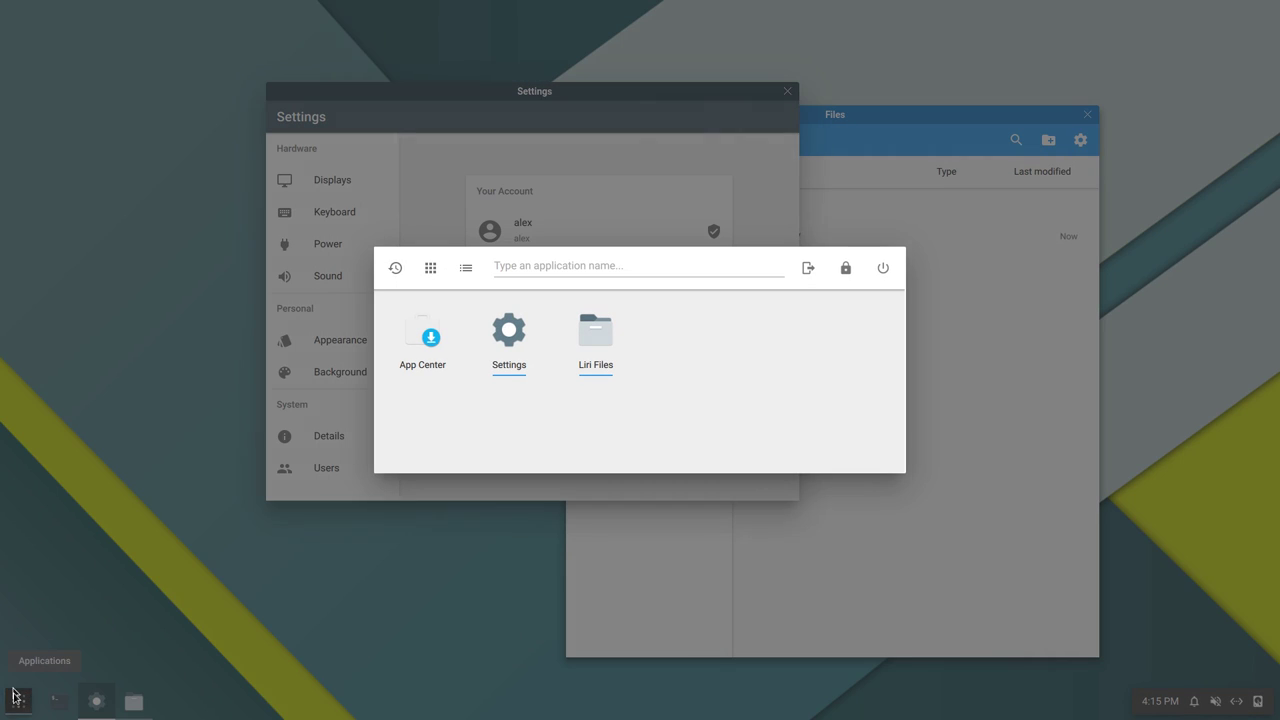
click(439, 353)
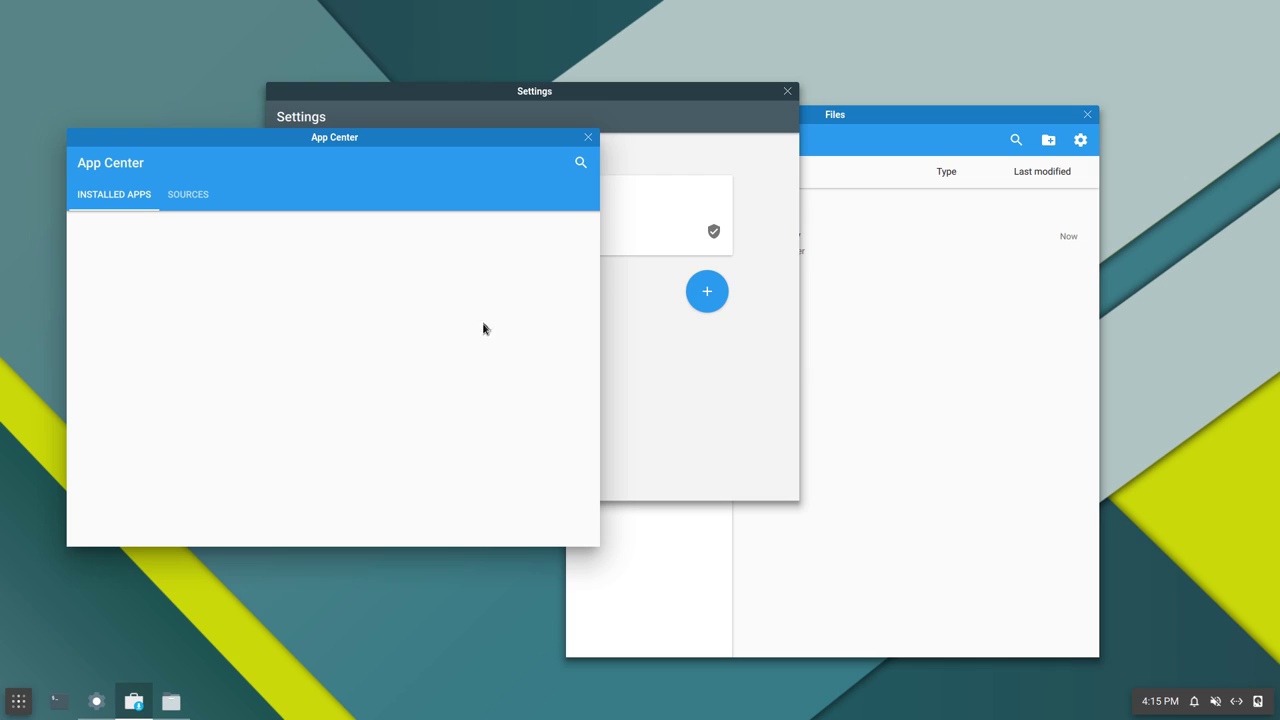
click(190, 196)
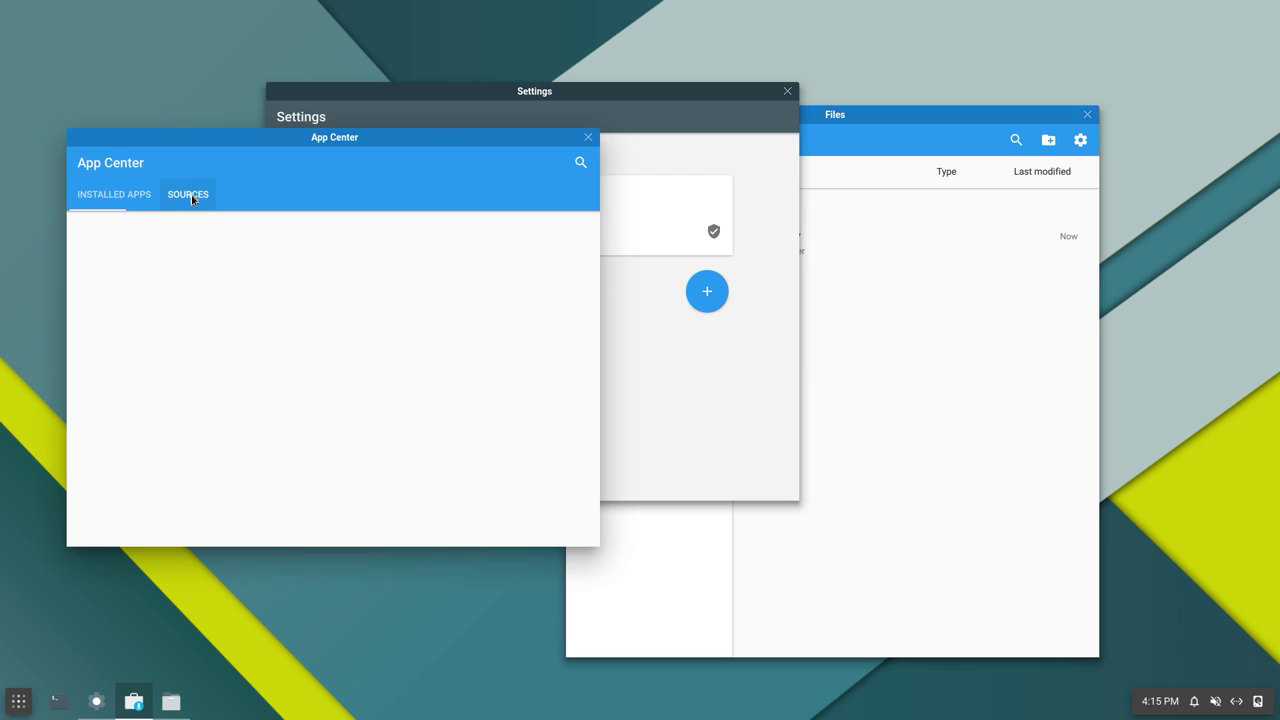
click(114, 197)
Show the launcher's applications by category and browse the Internet, System and Work categories.
click(18, 702)
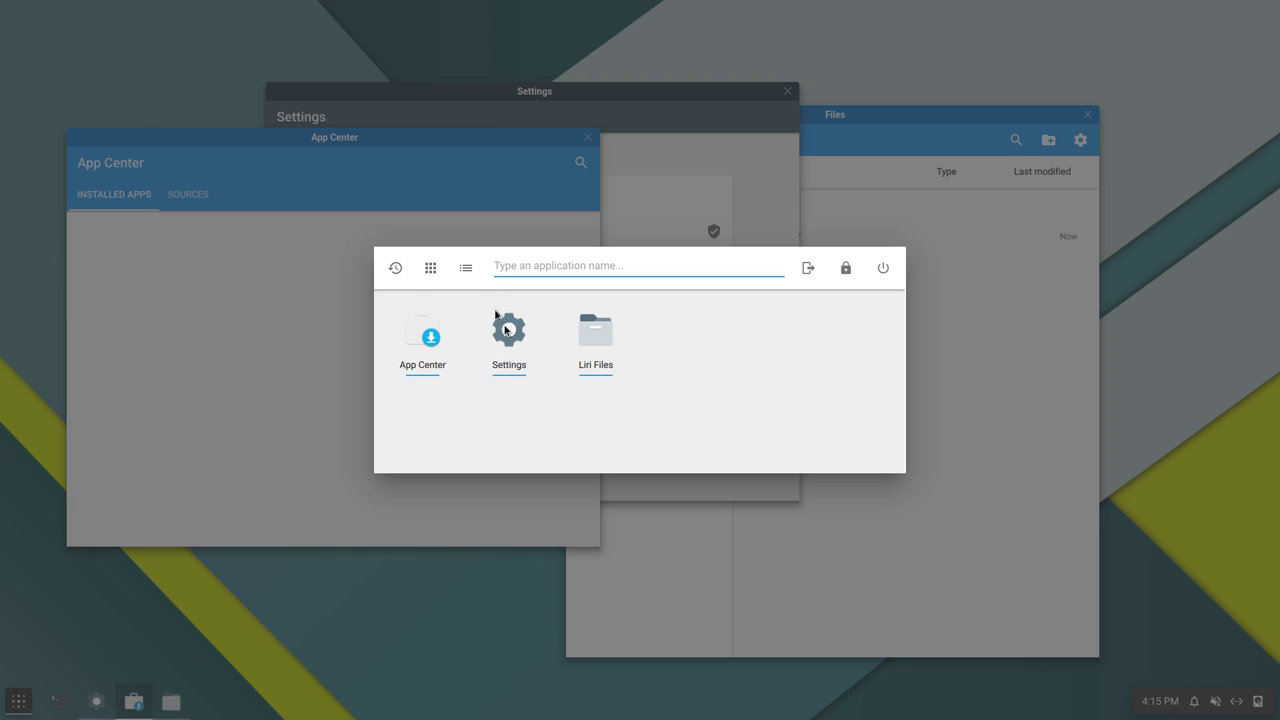
click(466, 266)
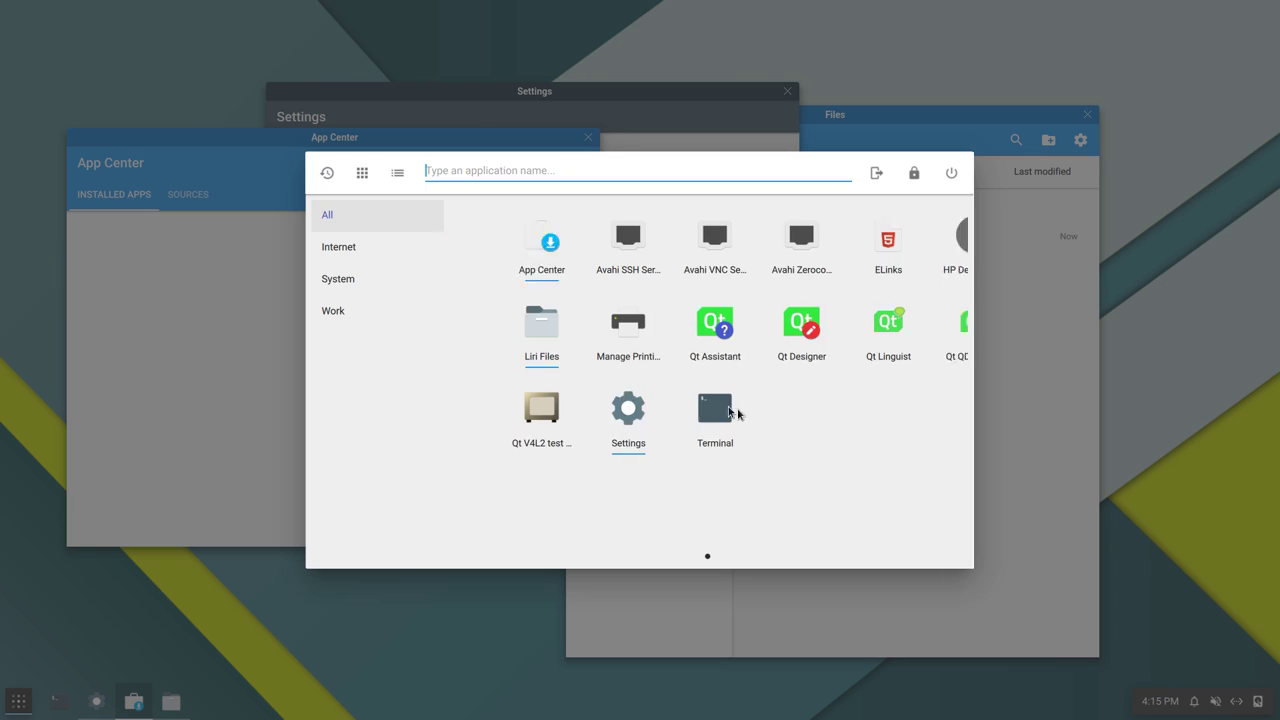
click(362, 249)
click(352, 284)
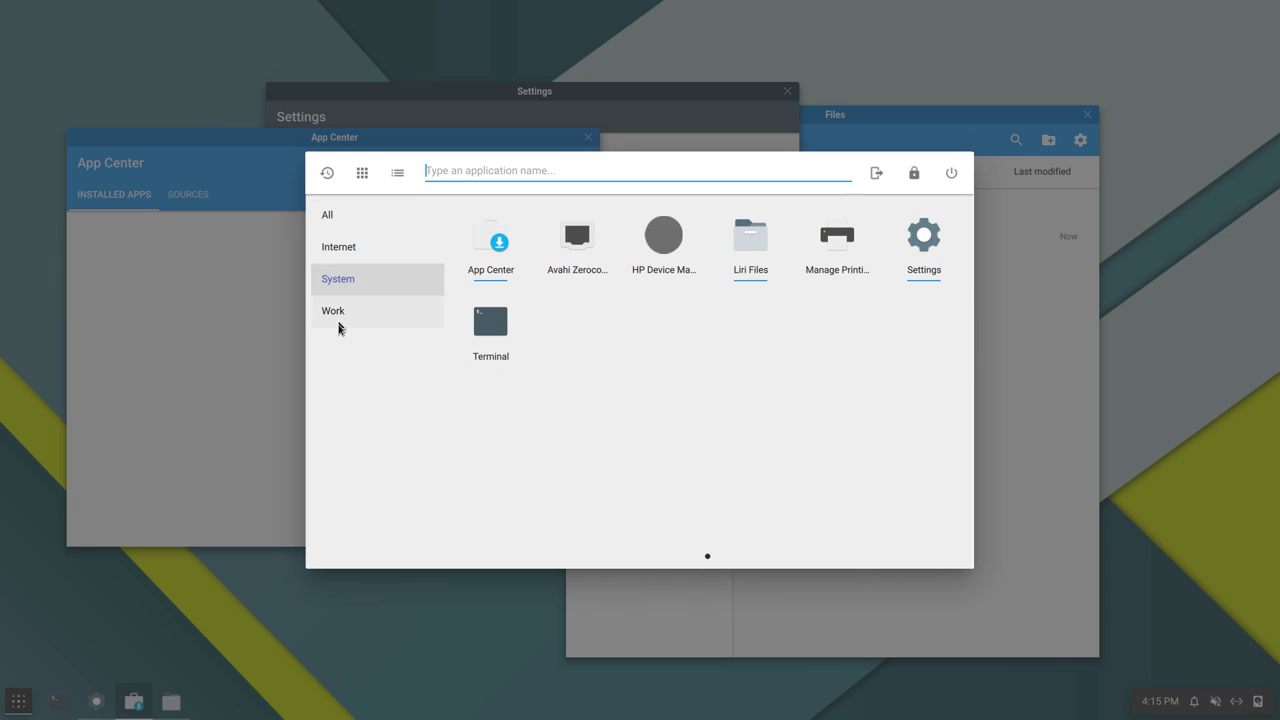
click(337, 318)
Compare the launcher's grid, category and frequently used views, ending on the grid of all applications.
click(362, 173)
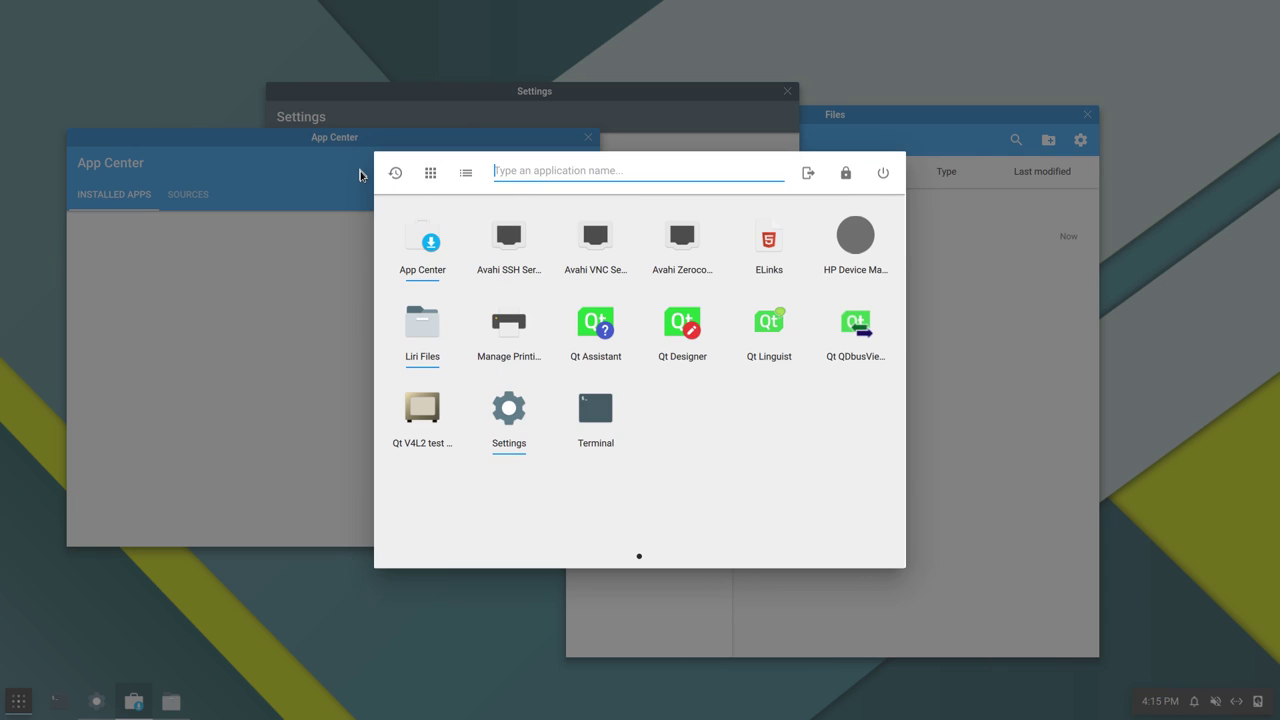
click(466, 176)
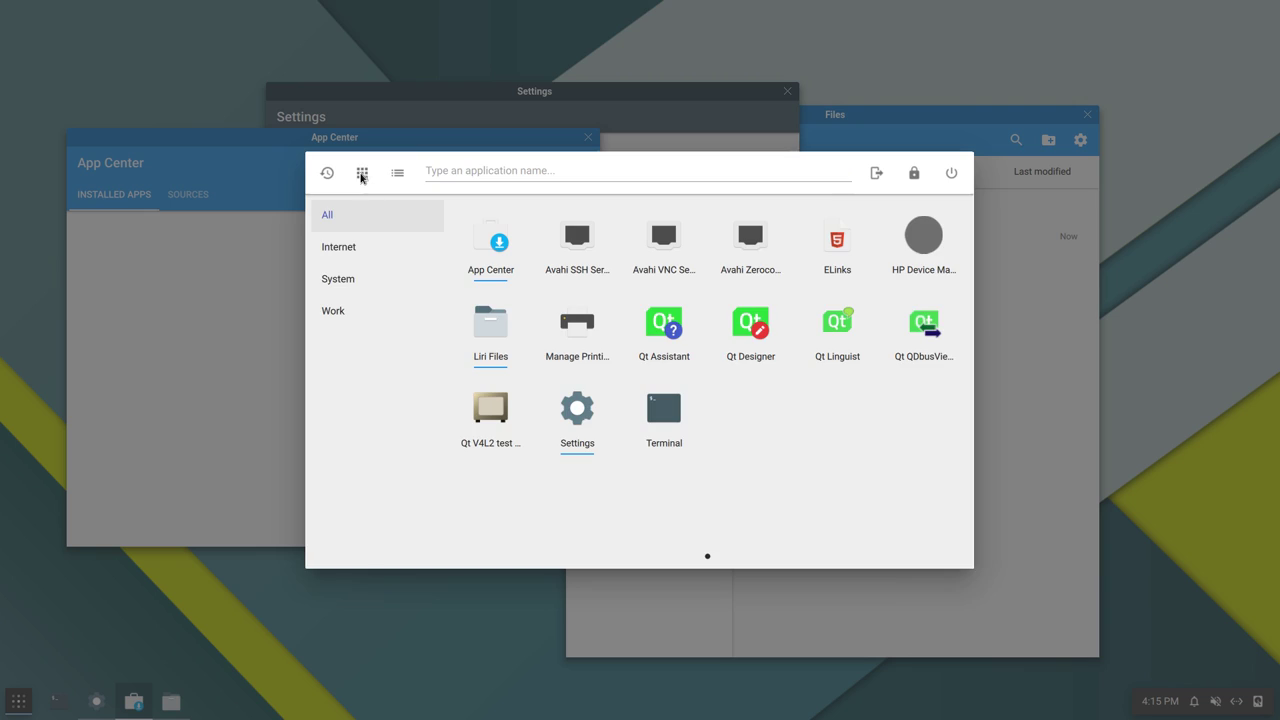
click(362, 173)
click(394, 172)
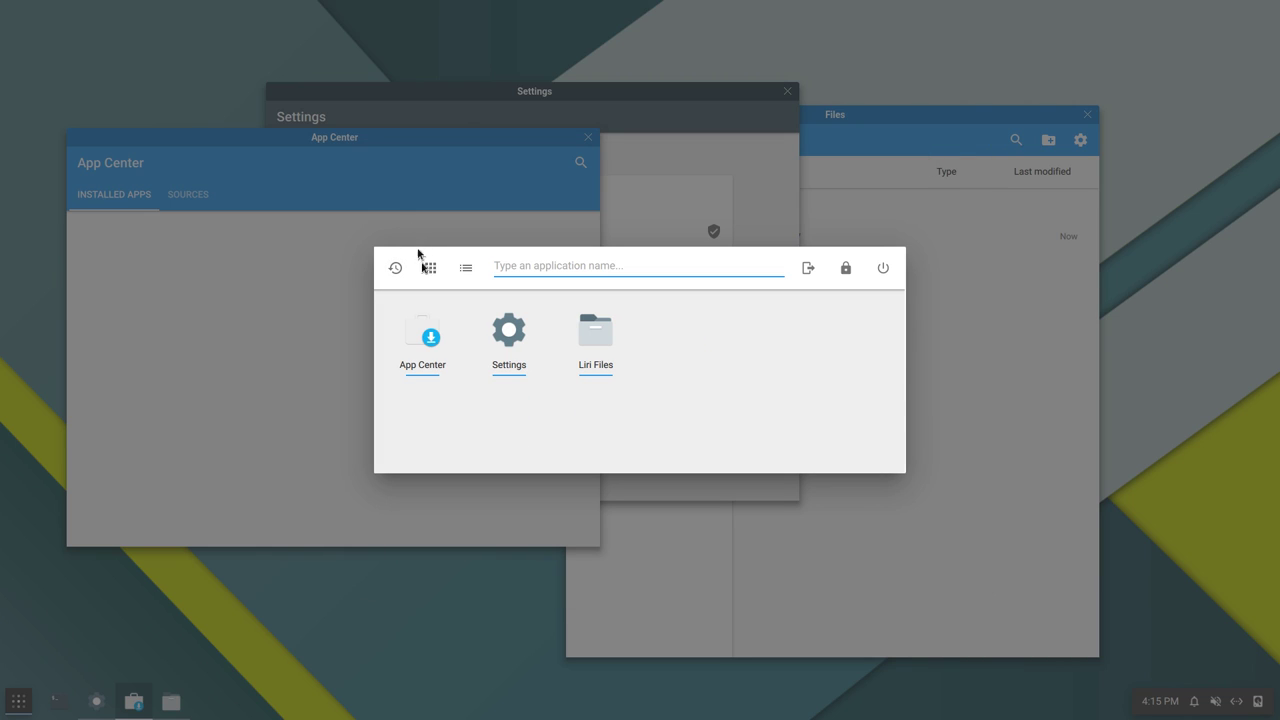
click(431, 270)
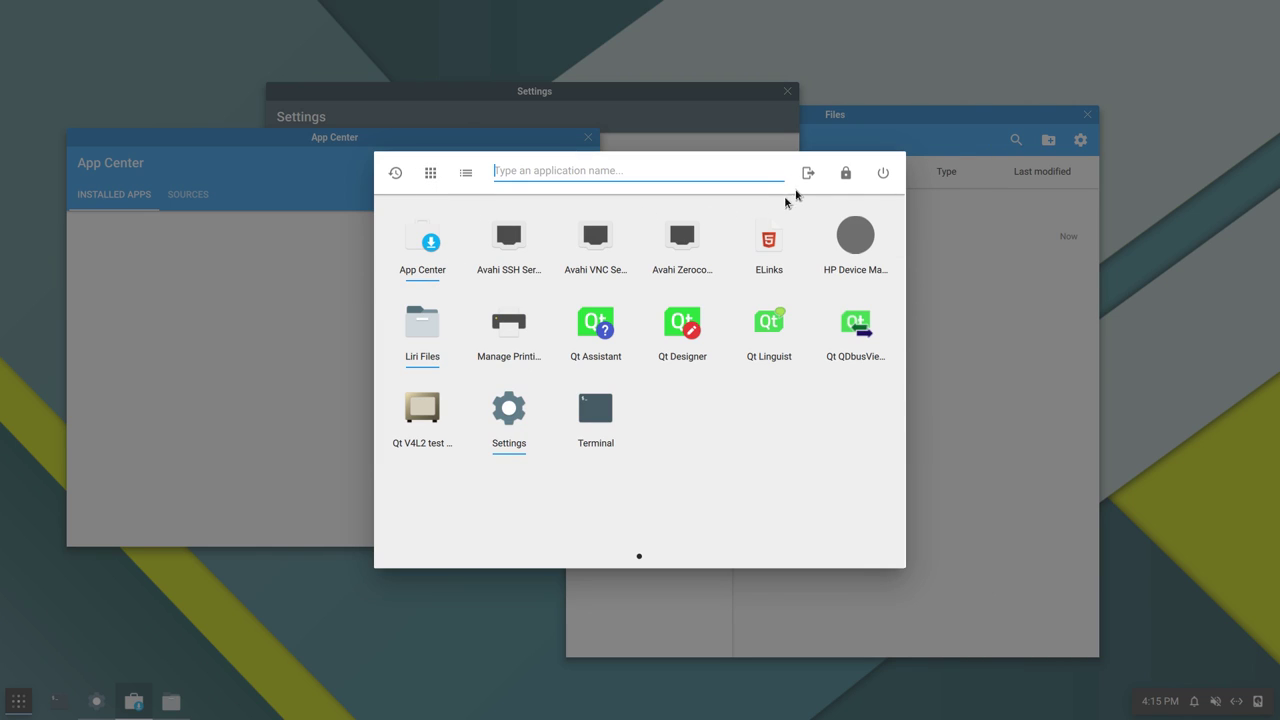
Shut down the Liri OS virtual machine and close the virtual machine manager on the host.
click(884, 174)
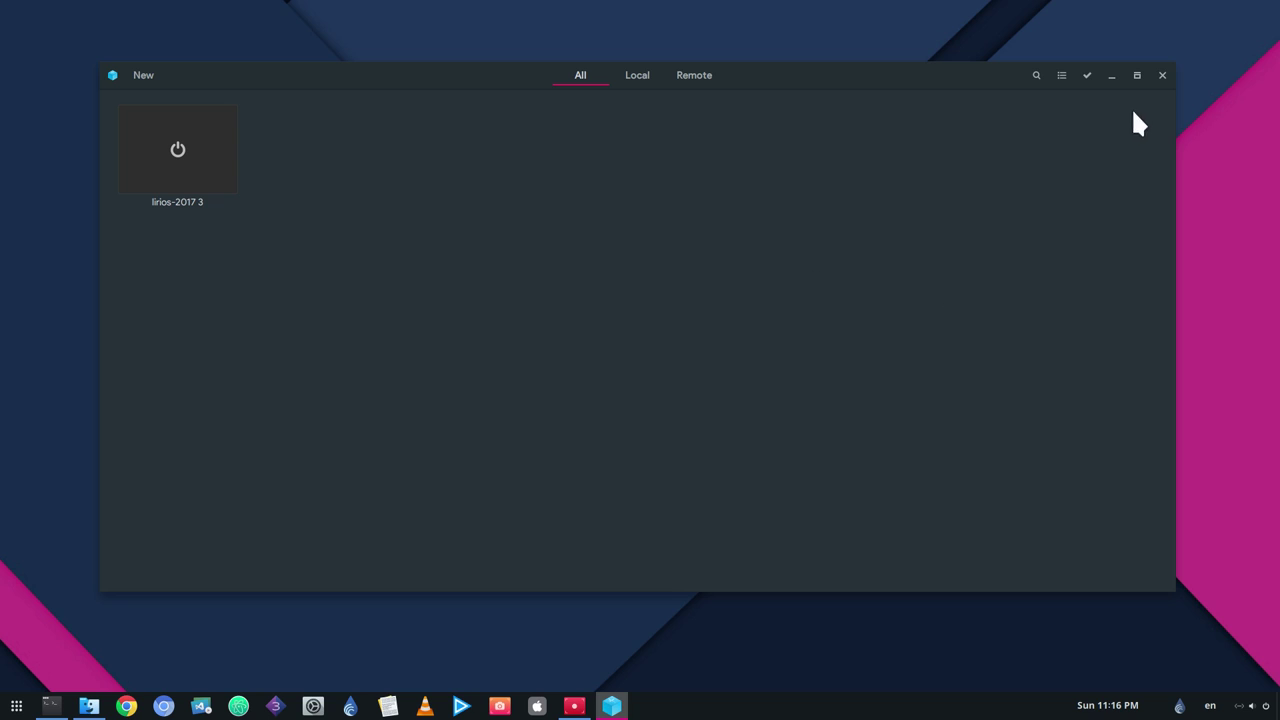
click(1164, 76)
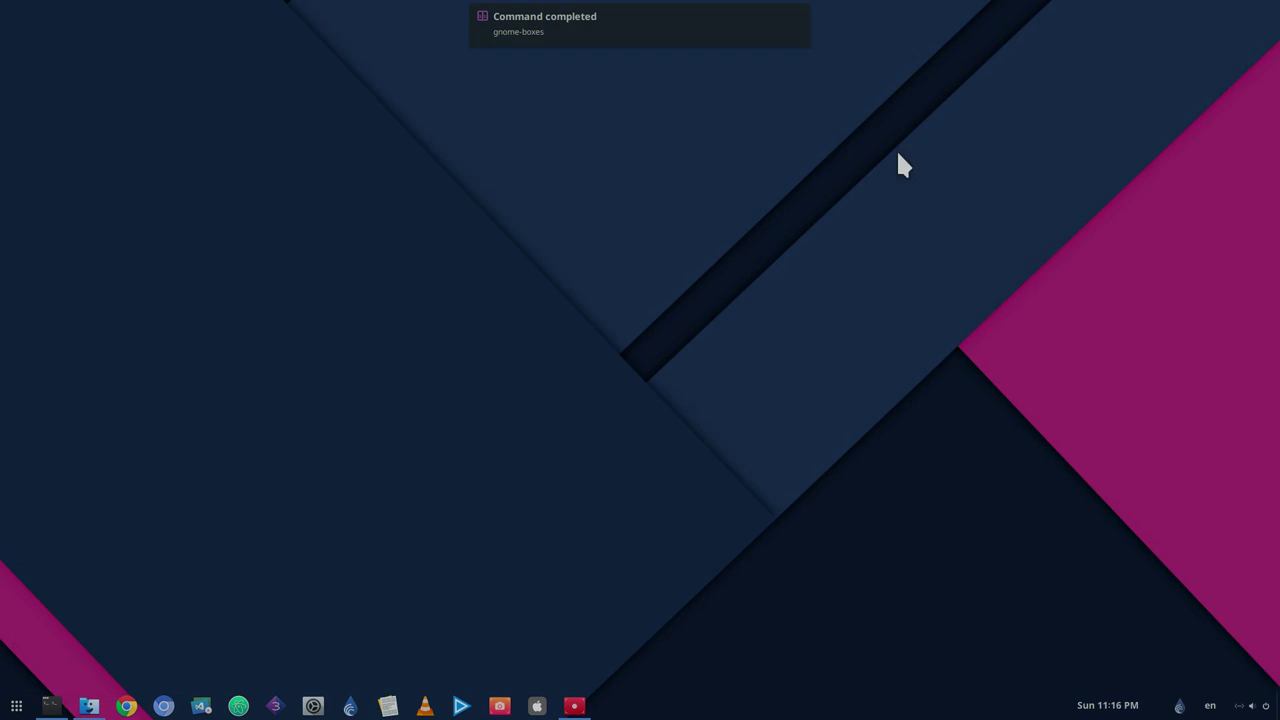